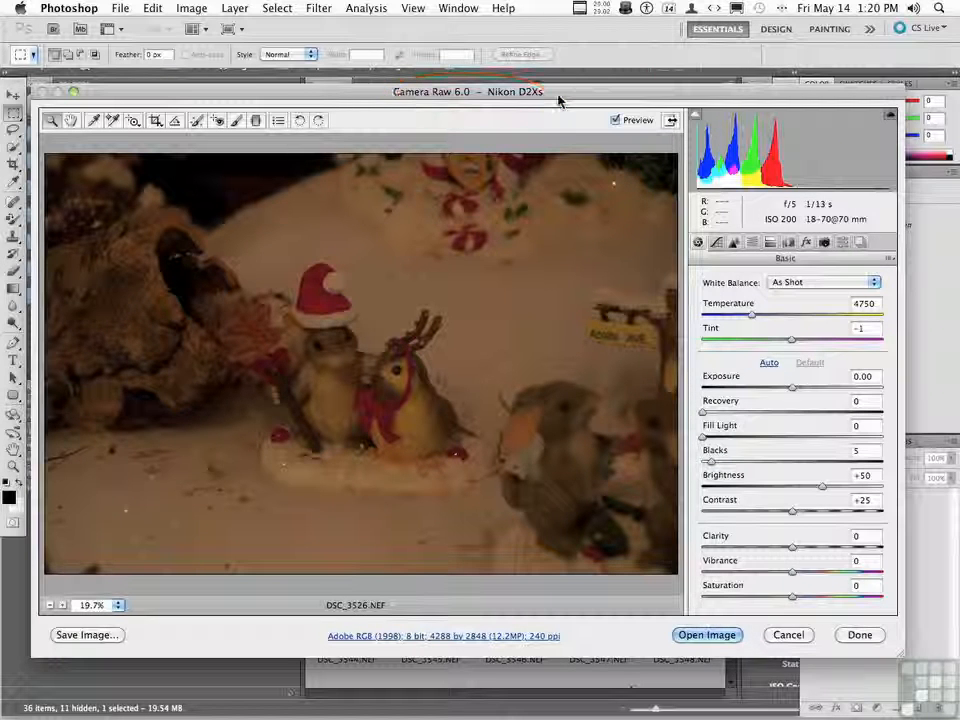
# - Expand the Camera Raw window showing DSC_3526.NEF to full screen
pyautogui.moveTo(558, 100); pyautogui.dragTo(558, 74)
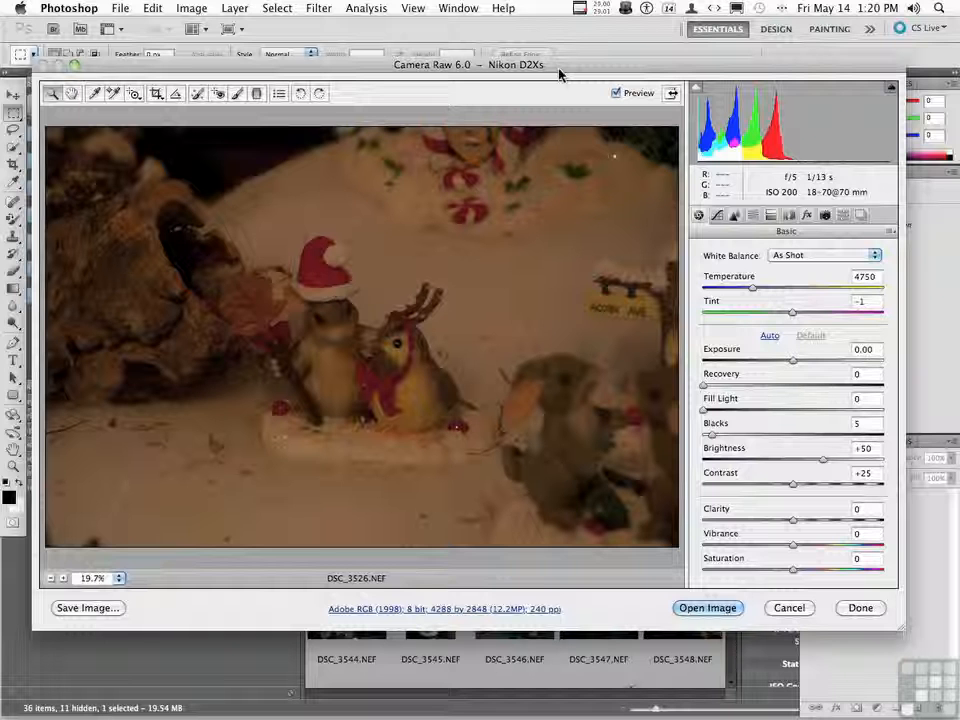
pyautogui.click(672, 93)
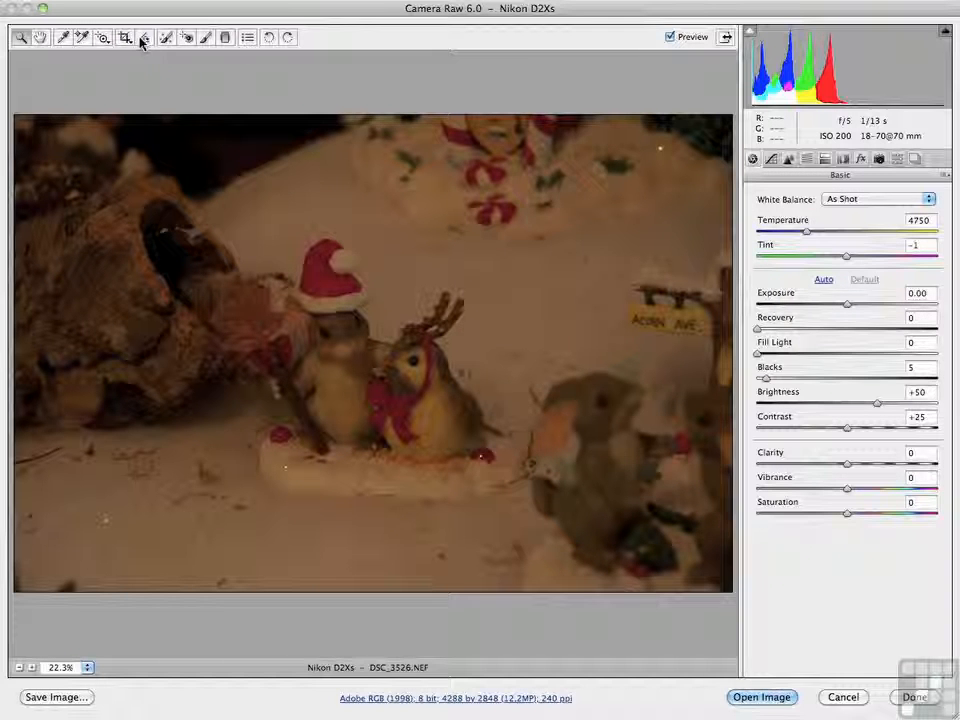
# - Examine the Adjustment Brush and Graduated Filter settings and the Camera Raw preferences, leaving the preferences without changes
pyautogui.click(204, 38)
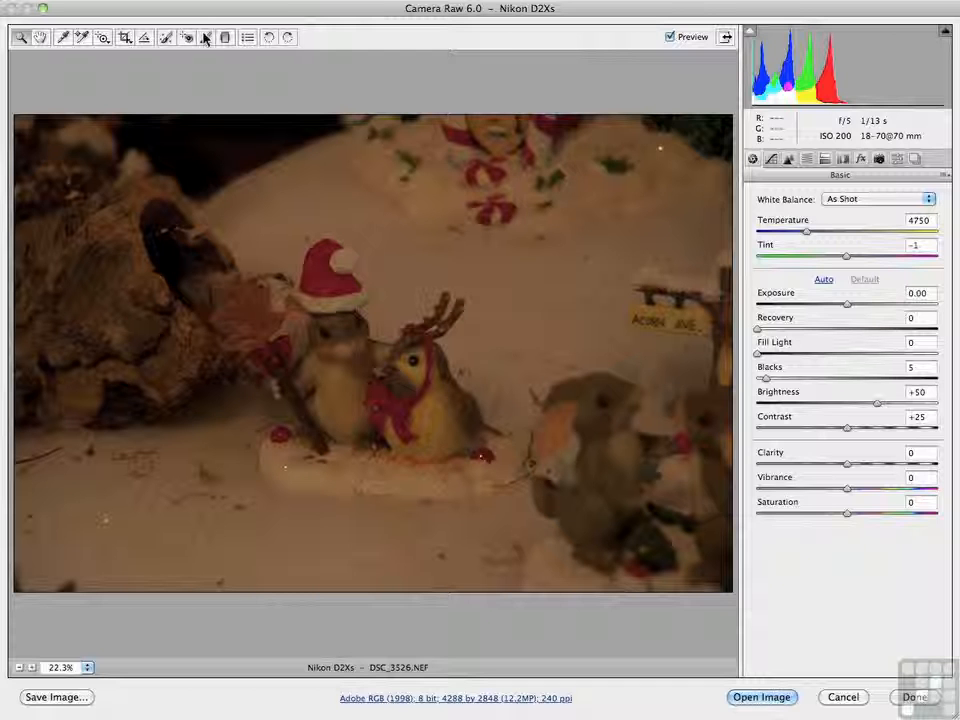
pyautogui.click(224, 38)
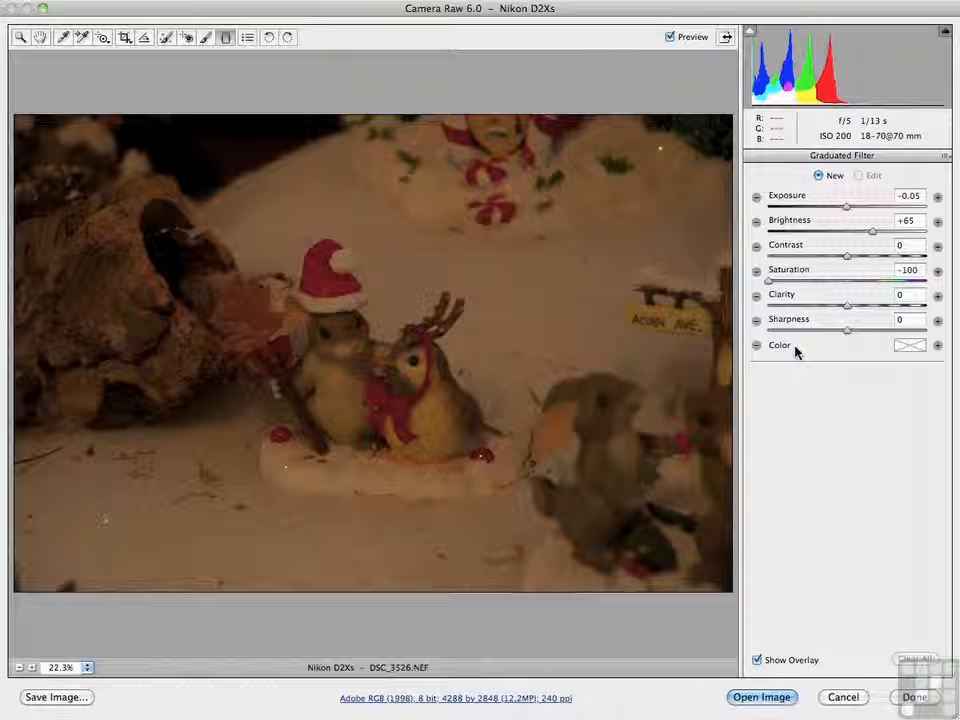
pyautogui.click(247, 38)
pyautogui.click(694, 127)
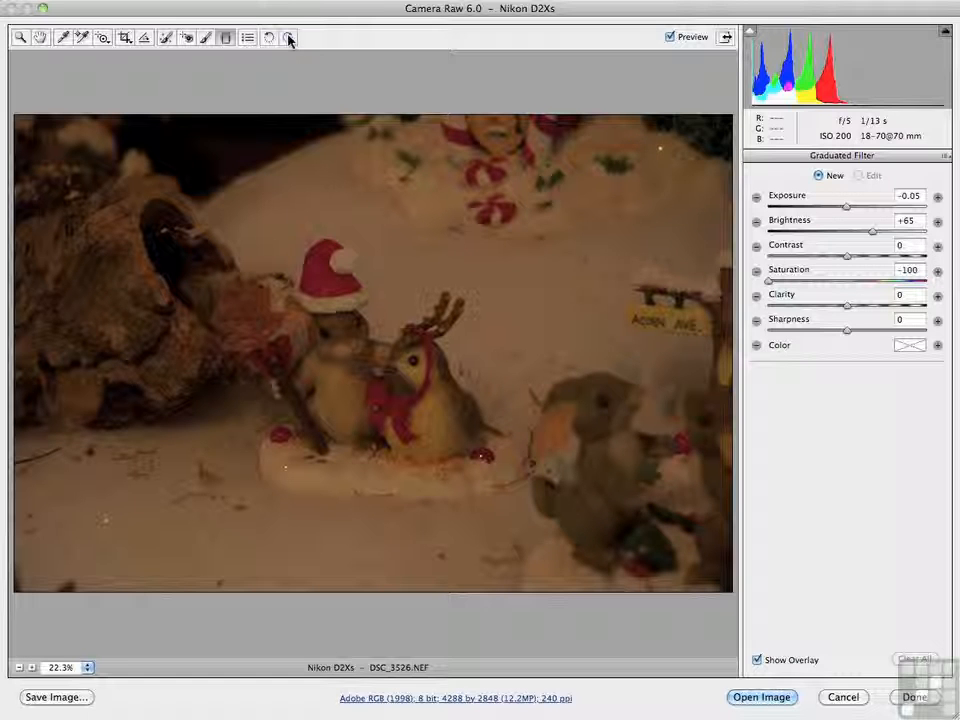
# - In the workflow options, review the colour spaces and set the depth to 16 Bits/Channel
pyautogui.click(435, 700)
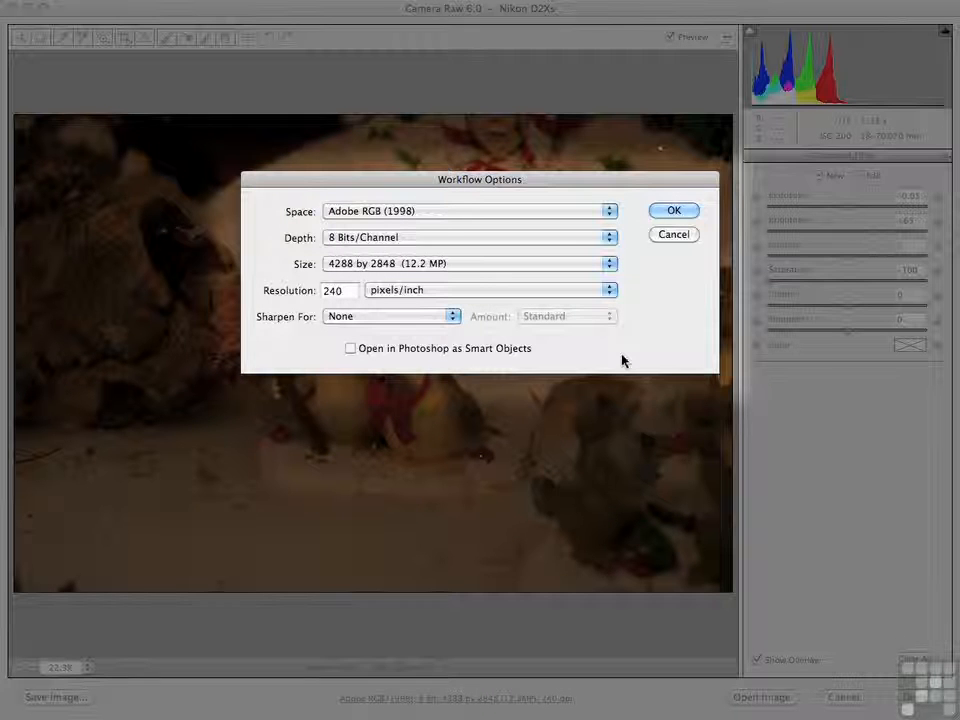
pyautogui.click(484, 214)
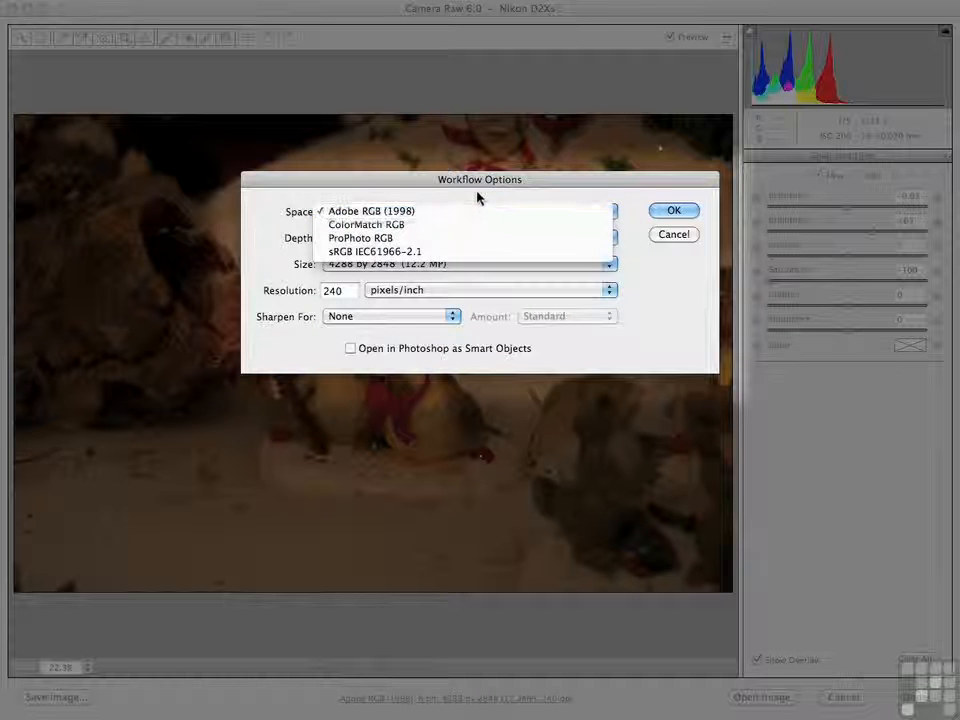
pyautogui.click(478, 197)
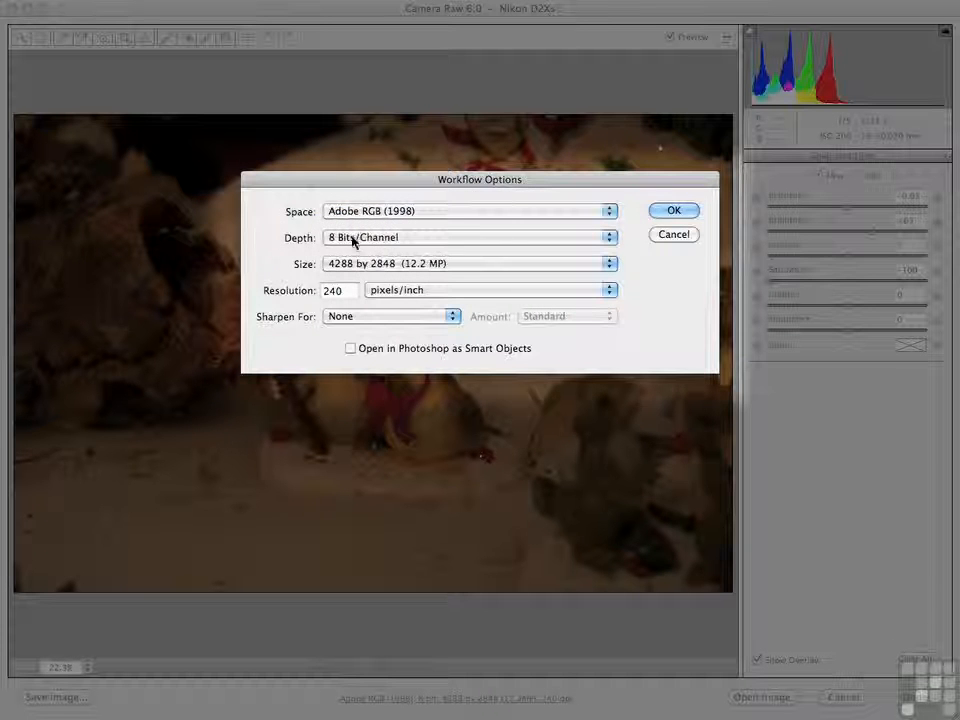
pyautogui.click(352, 240)
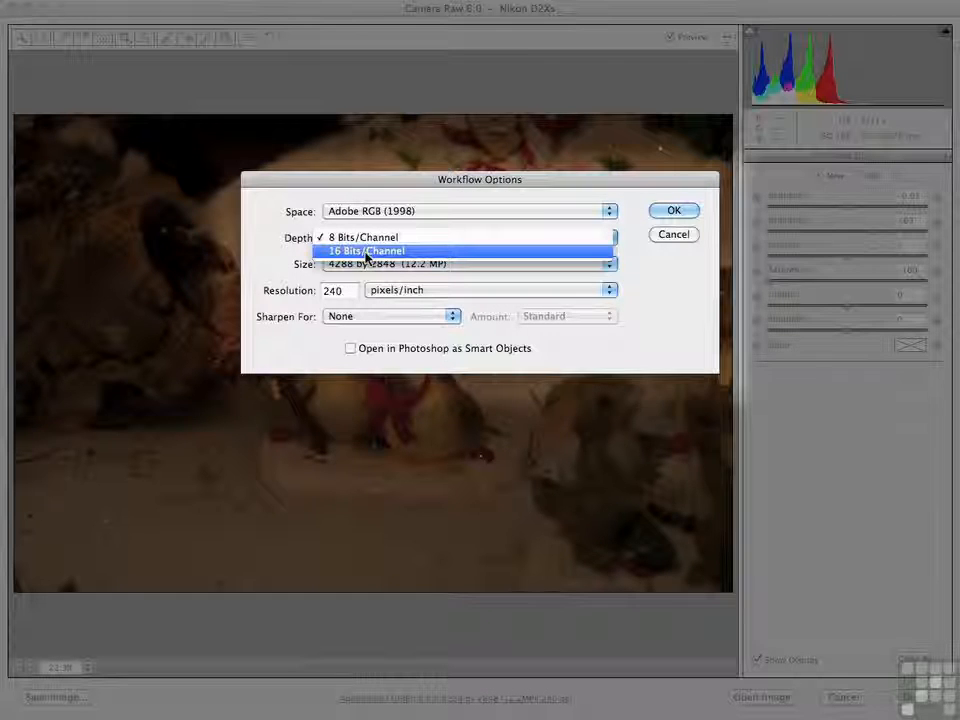
pyautogui.click(366, 251)
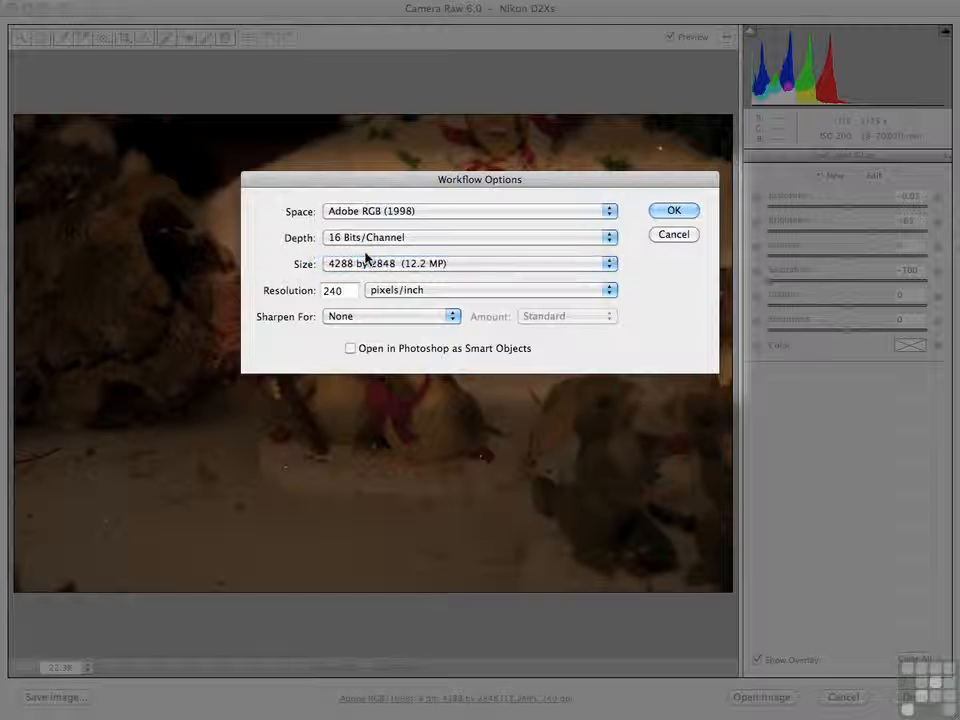
# - Review the size, resolution unit and sharpening choices, keep 4288 by 2848, pixels/inch and None, and apply the workflow options
pyautogui.click(552, 263)
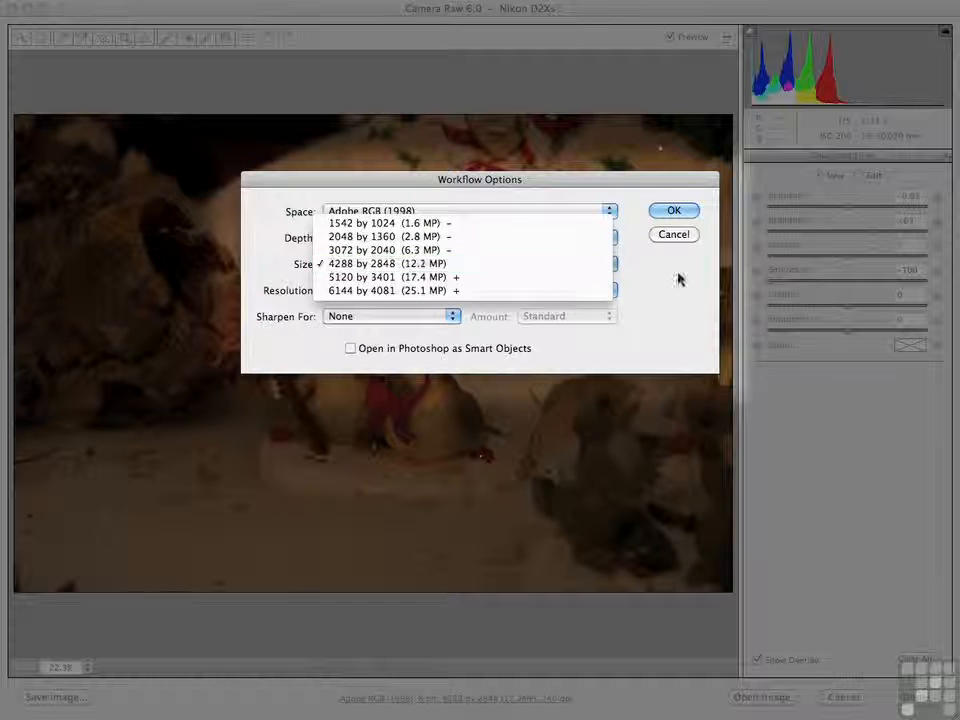
pyautogui.click(679, 279)
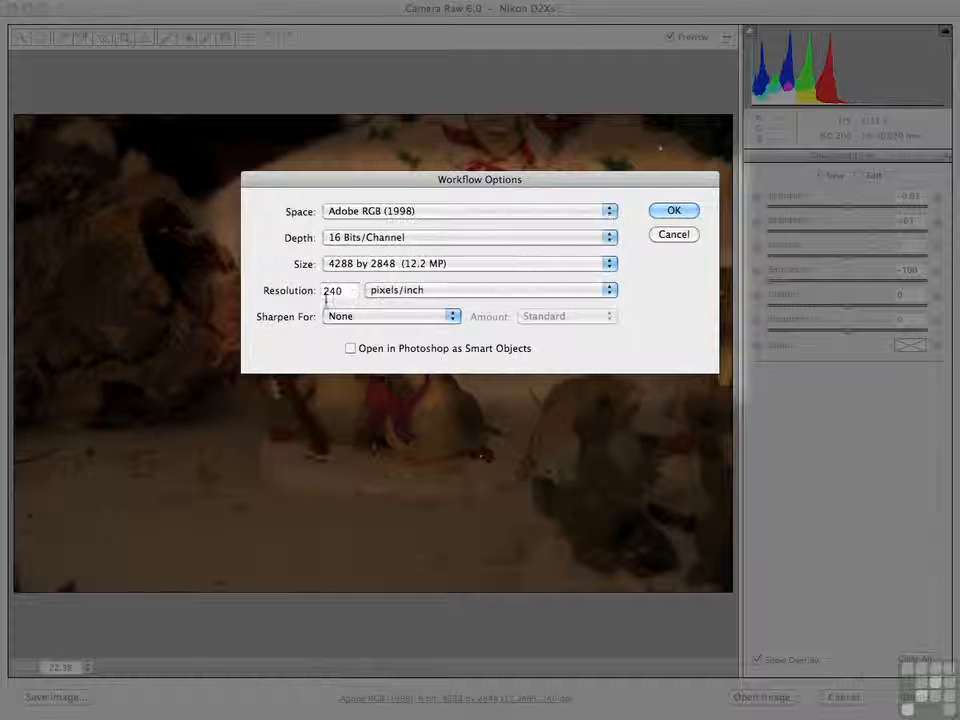
pyautogui.click(441, 296)
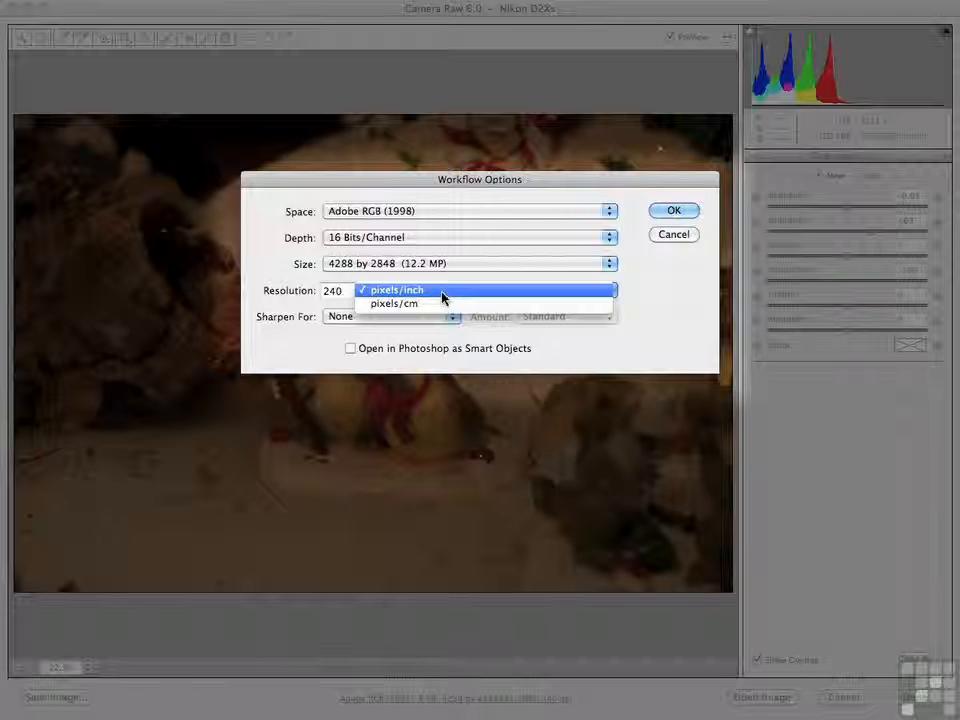
pyautogui.click(442, 293)
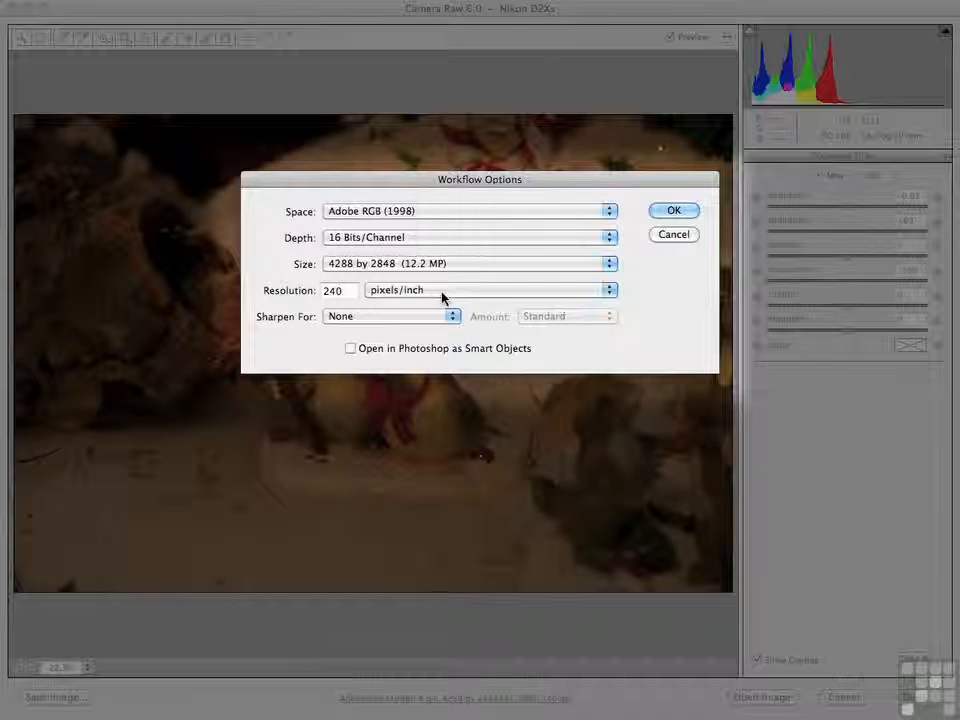
pyautogui.click(394, 318)
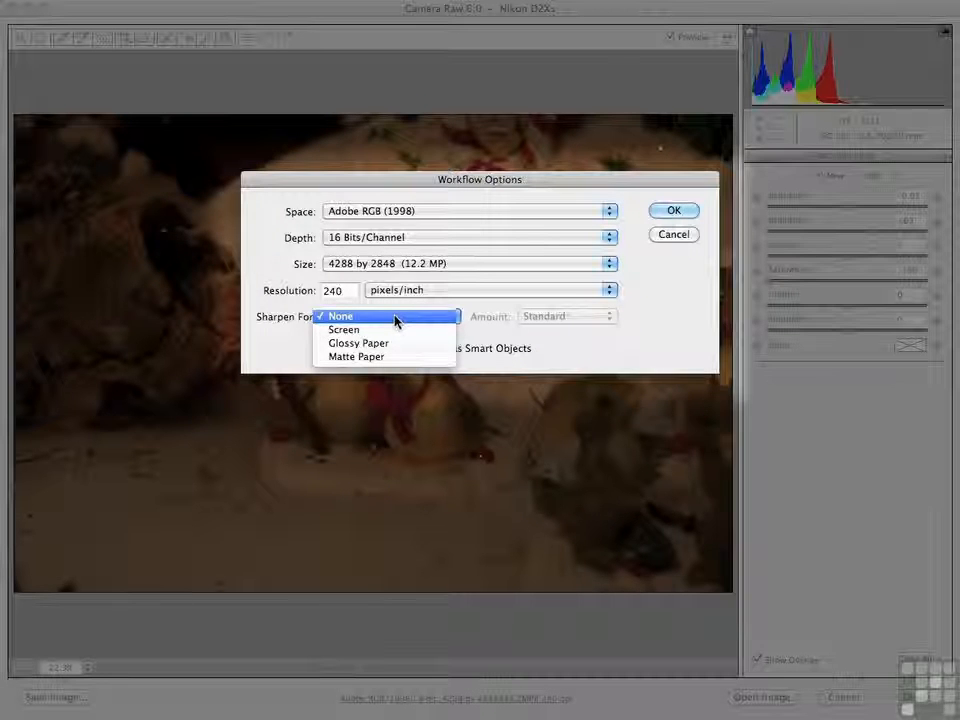
pyautogui.click(396, 320)
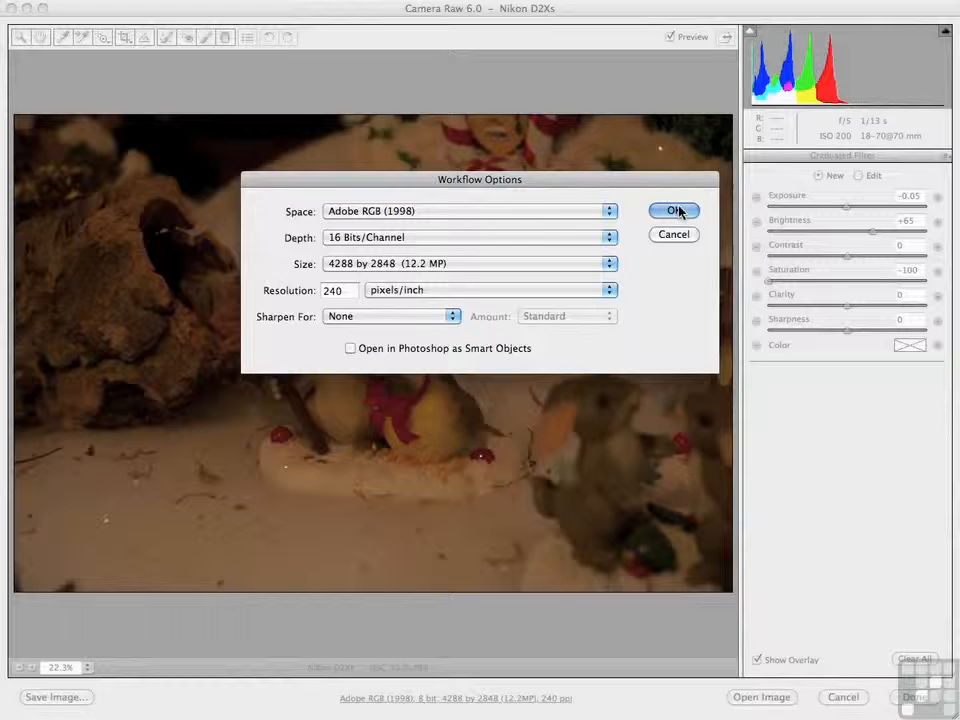
pyautogui.click(679, 211)
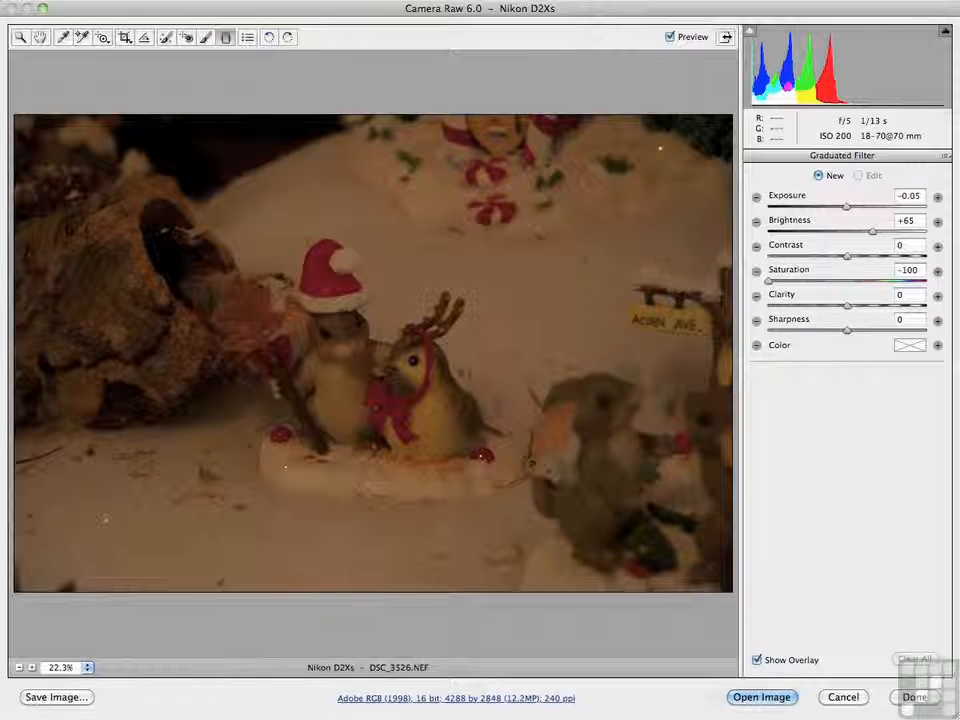
# - Switch to the Targeted Adjustment tool and inspect the shadow and highlight clipping warnings on the image
pyautogui.click(103, 38)
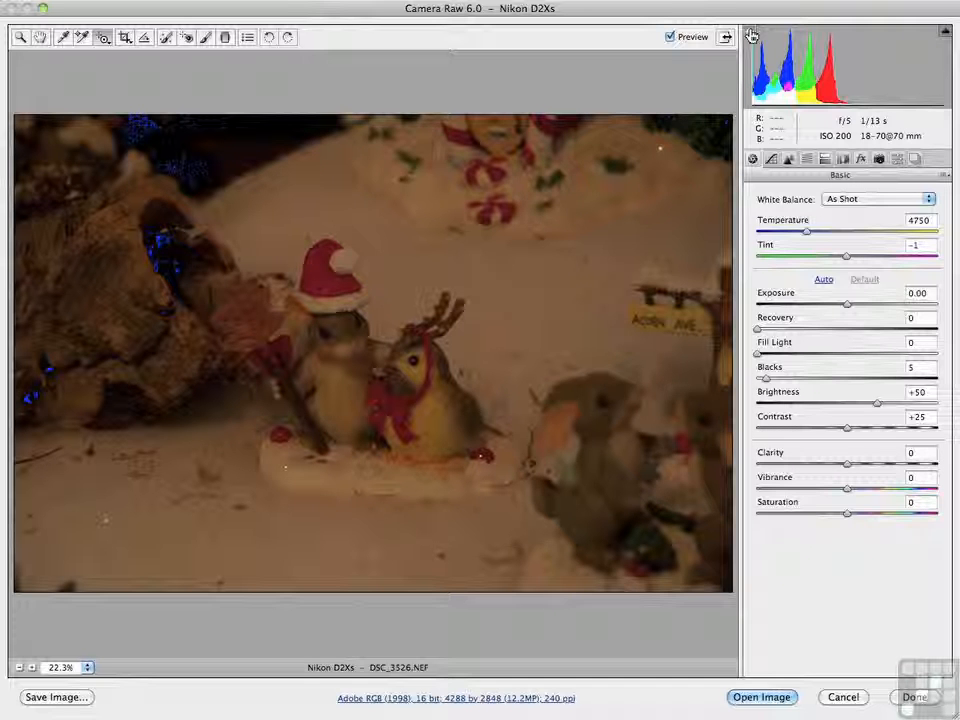
pyautogui.click(752, 36)
pyautogui.click(945, 33)
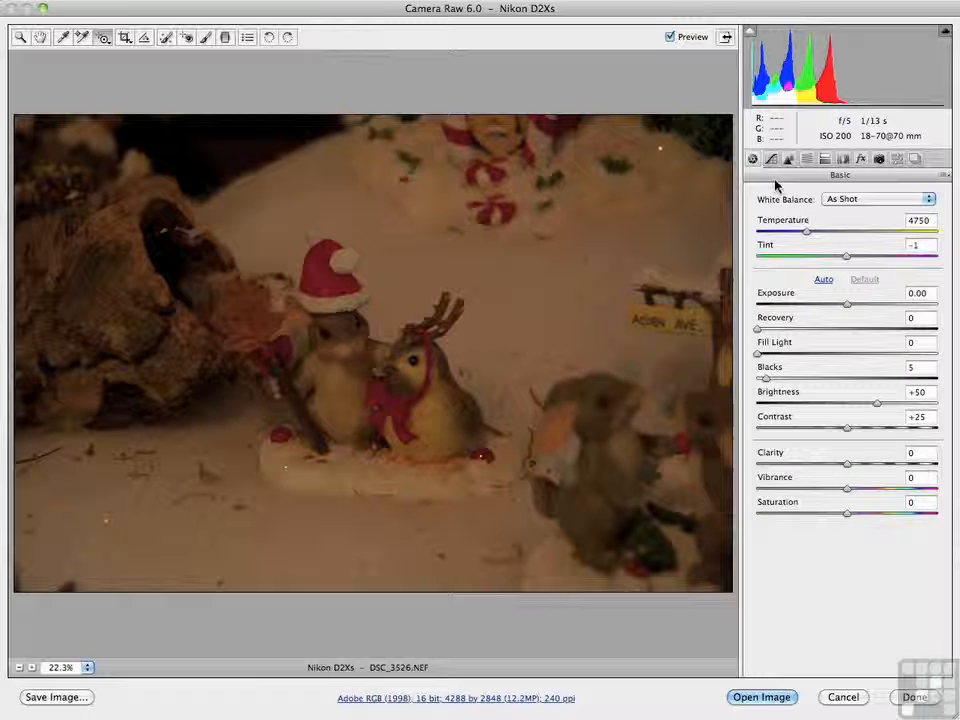
# - Examine the Basic, parametric and point Tone Curve, Detail, and HSL / Grayscale adjustments, including hue, saturation and luminance
pyautogui.click(752, 158)
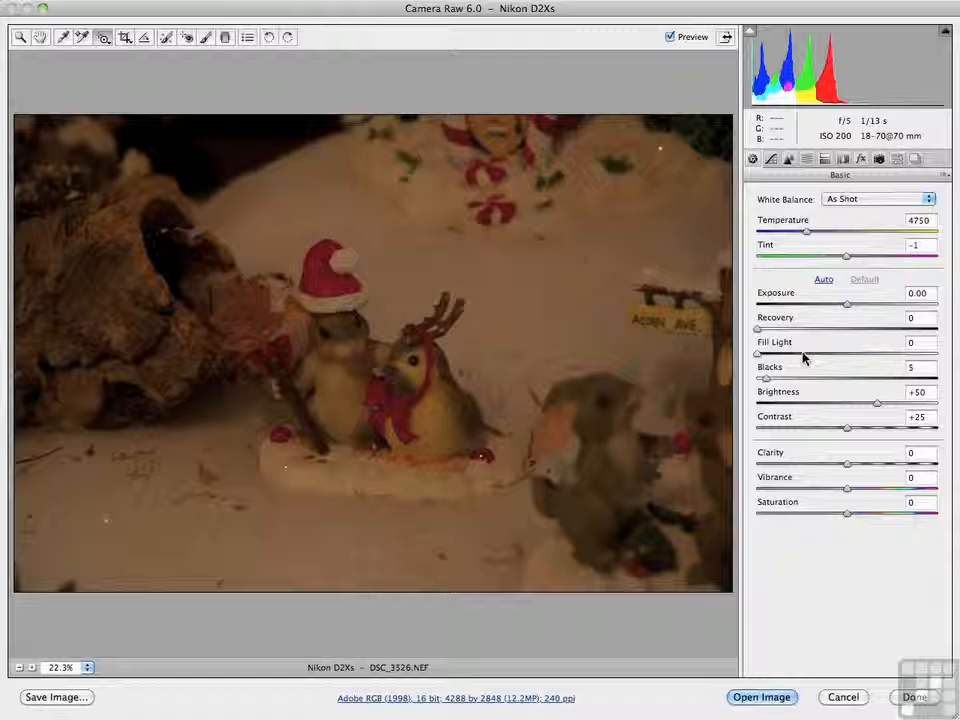
pyautogui.click(771, 160)
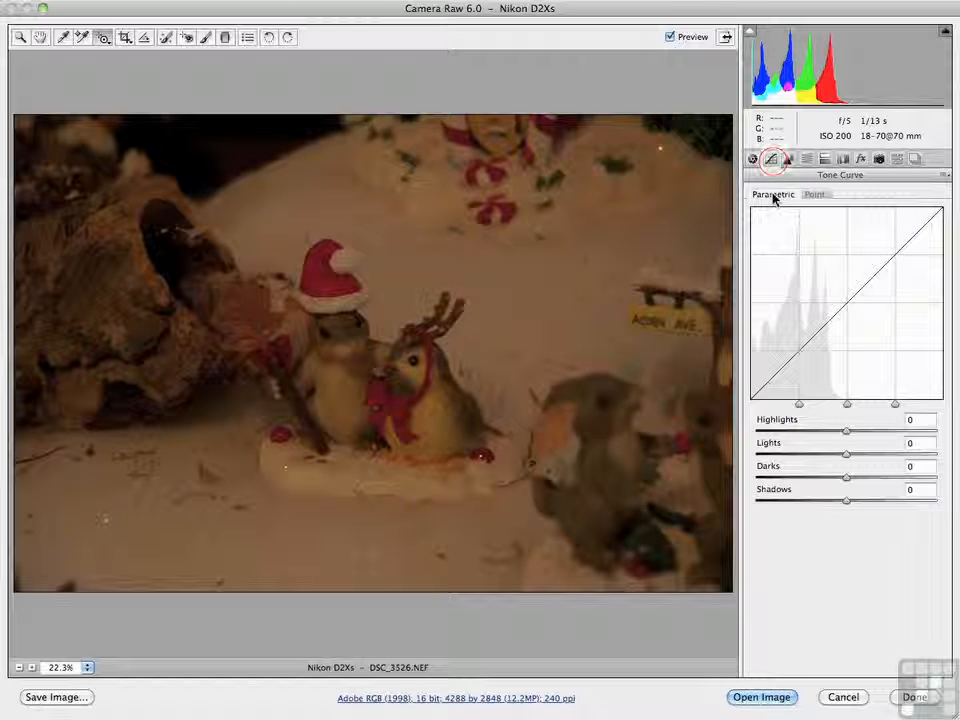
pyautogui.click(813, 194)
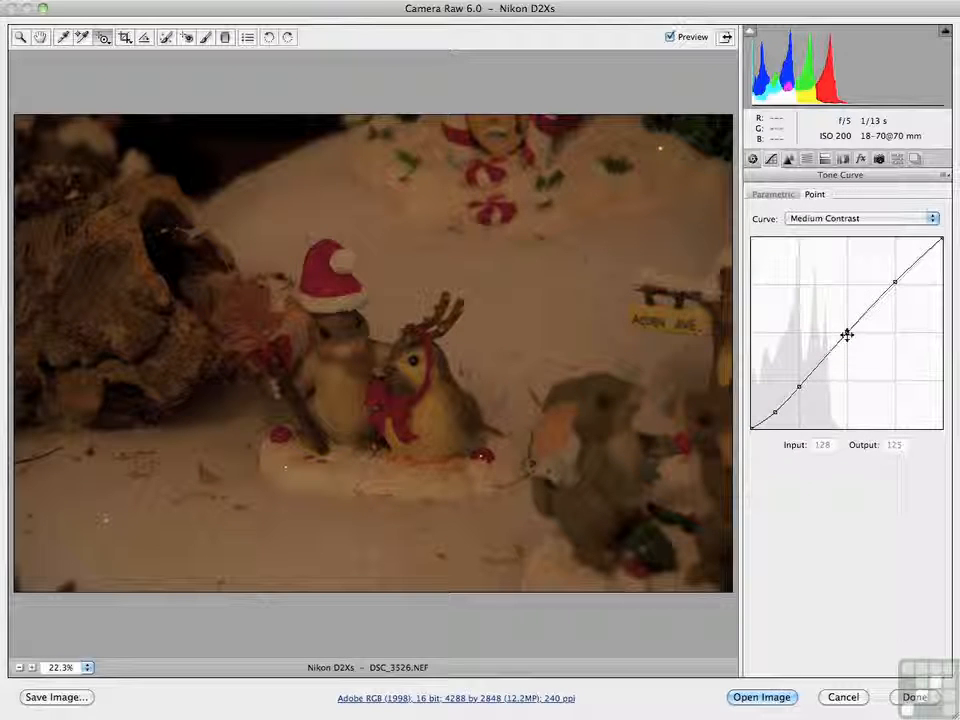
pyautogui.click(789, 160)
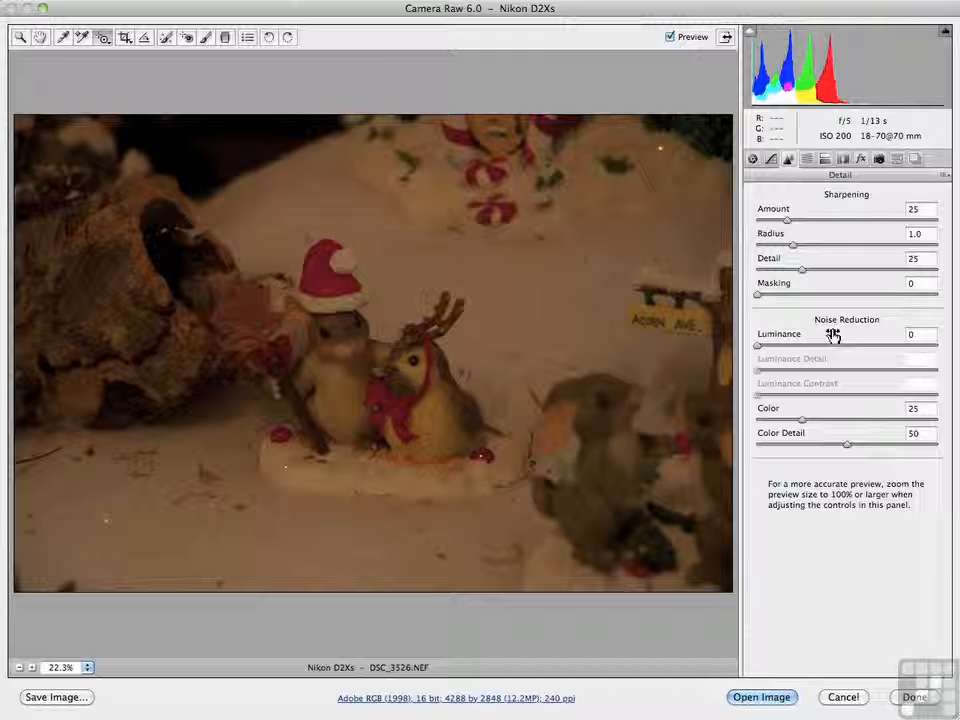
pyautogui.click(807, 160)
pyautogui.click(810, 219)
pyautogui.click(845, 220)
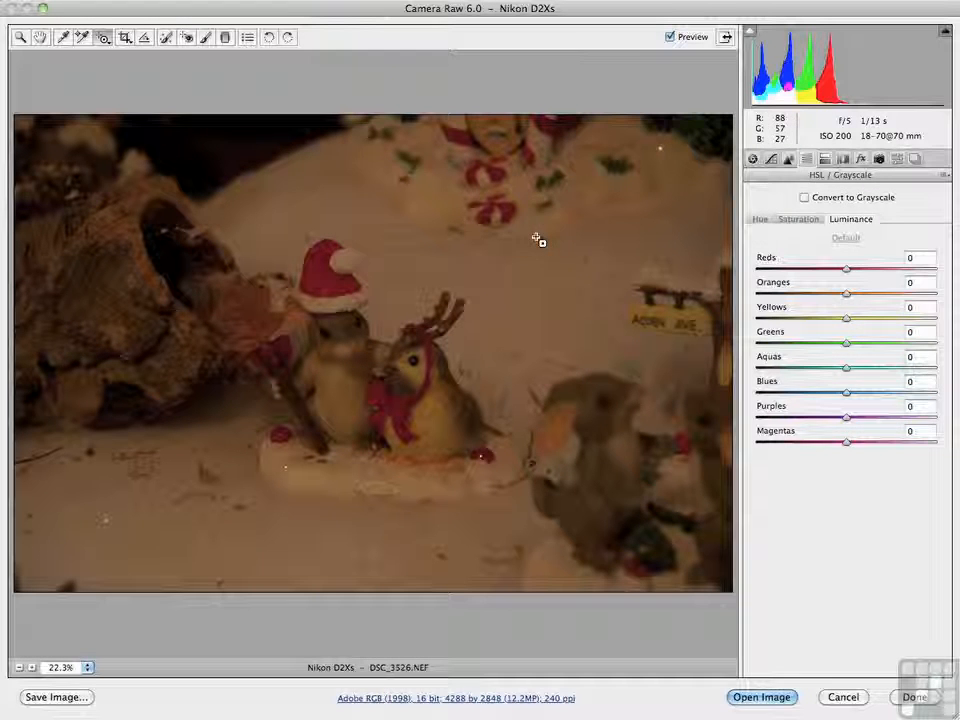
# - Examine the Split Toning, Lens Corrections, Effects, Camera Calibration and Presets options, including the available camera profiles
pyautogui.click(824, 158)
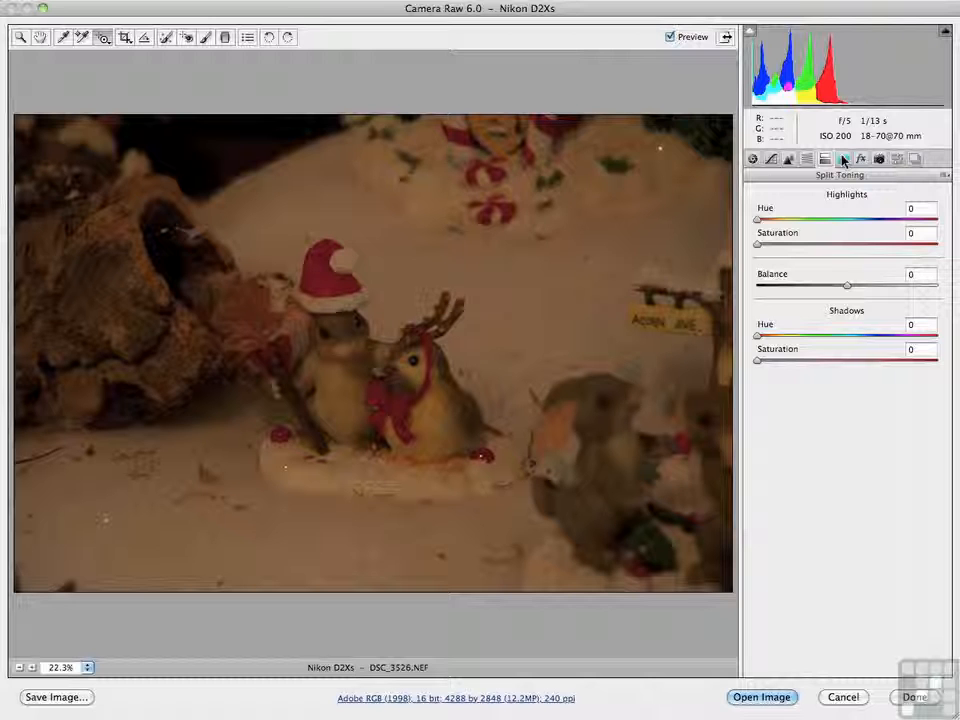
pyautogui.click(843, 160)
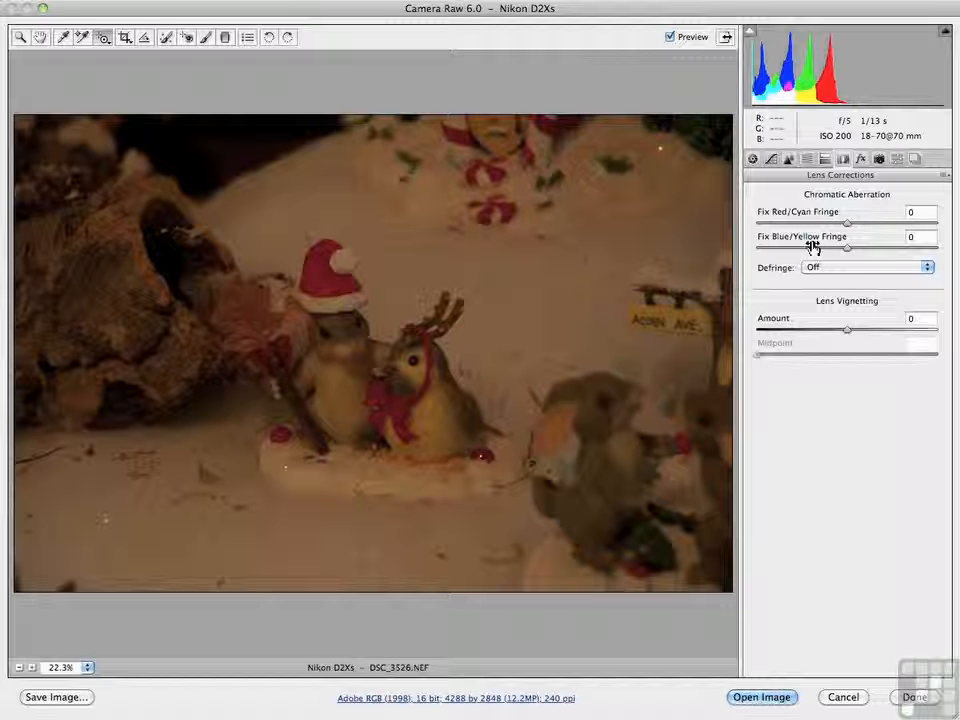
pyautogui.click(861, 158)
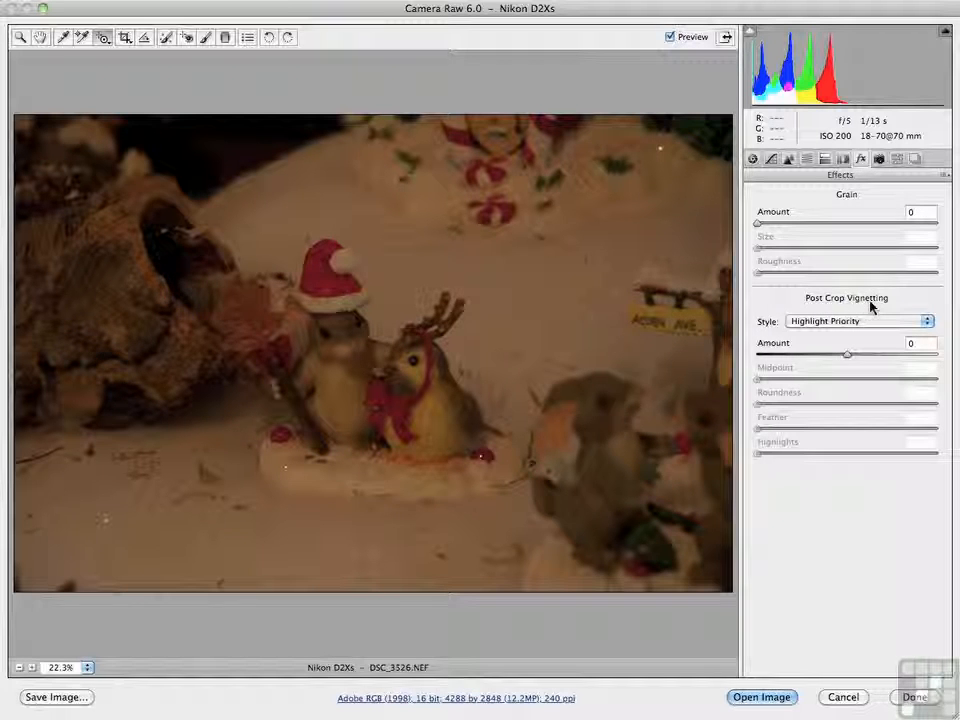
pyautogui.click(878, 160)
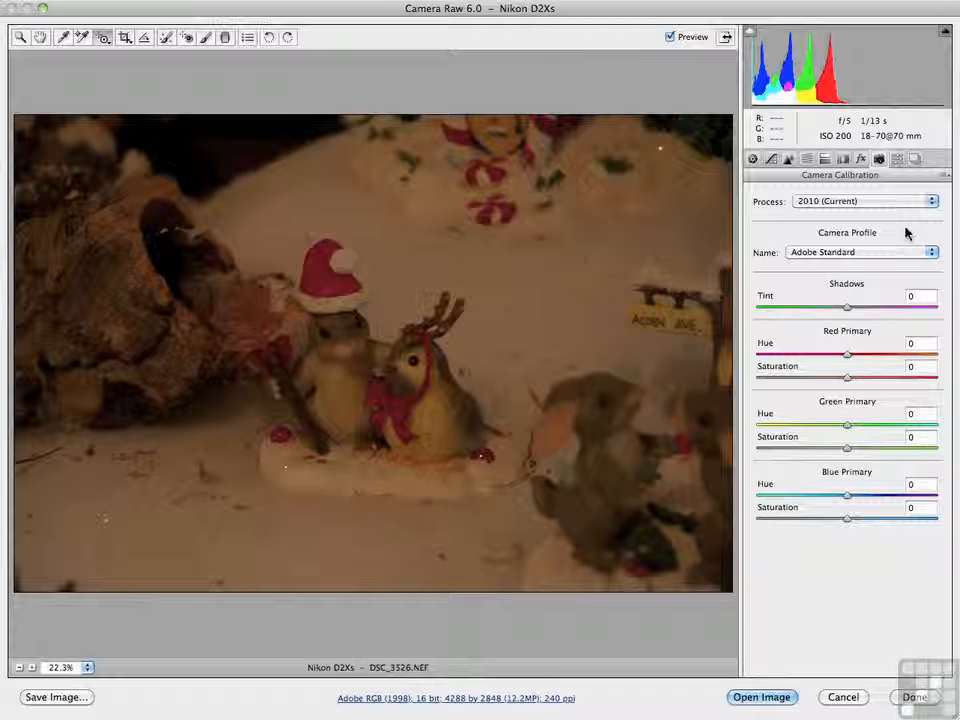
pyautogui.click(891, 252)
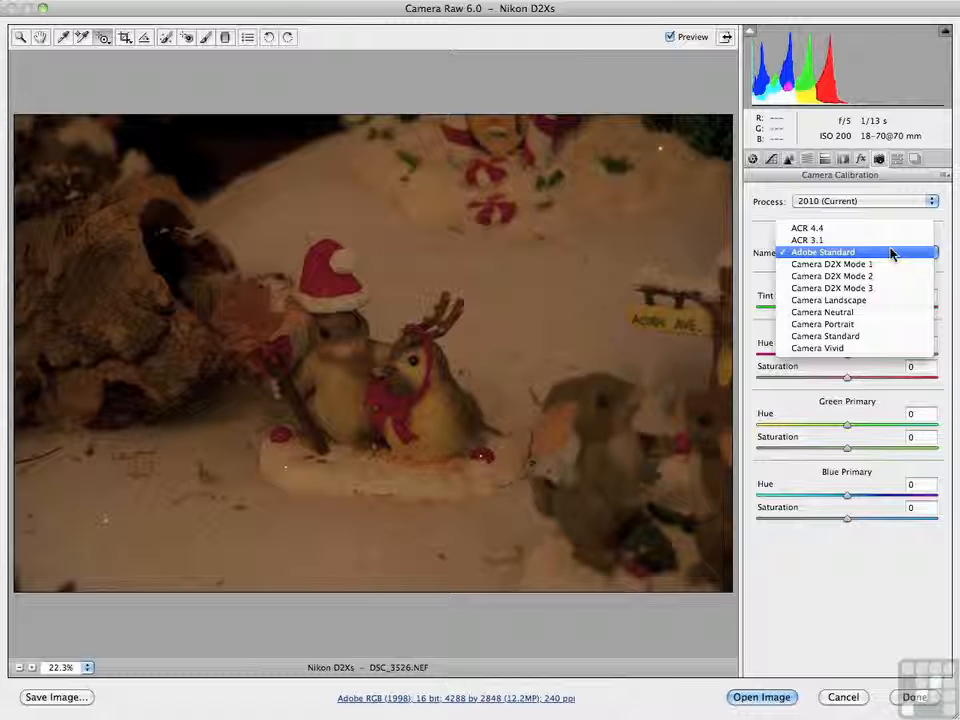
pyautogui.click(900, 253)
pyautogui.click(897, 158)
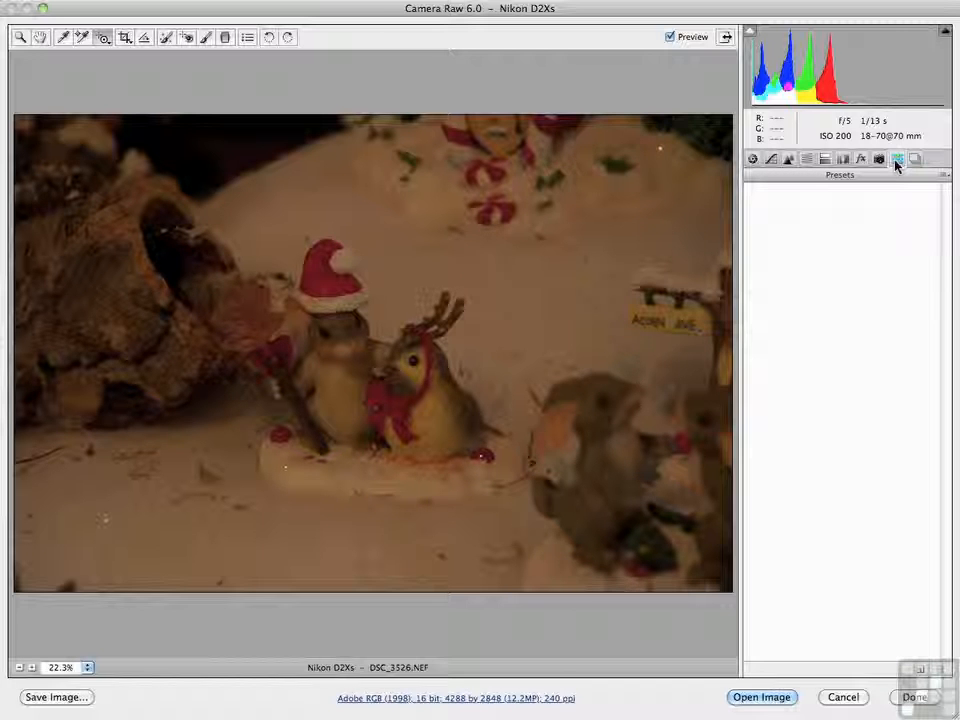
# - Save the current image settings as a new snapshot named Basic
pyautogui.click(914, 159)
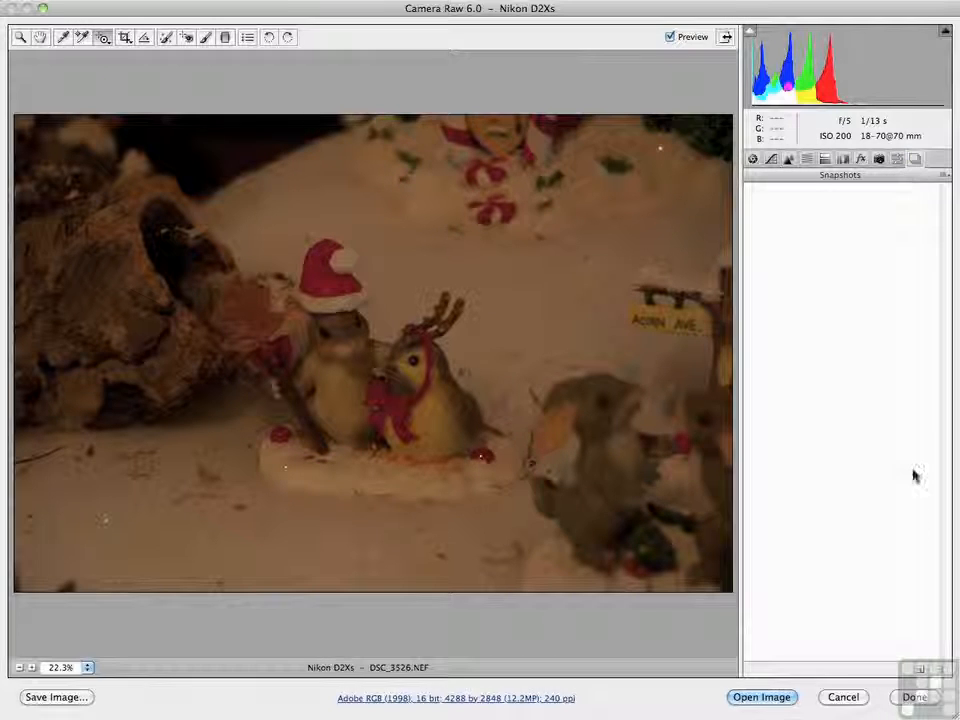
pyautogui.click(917, 669)
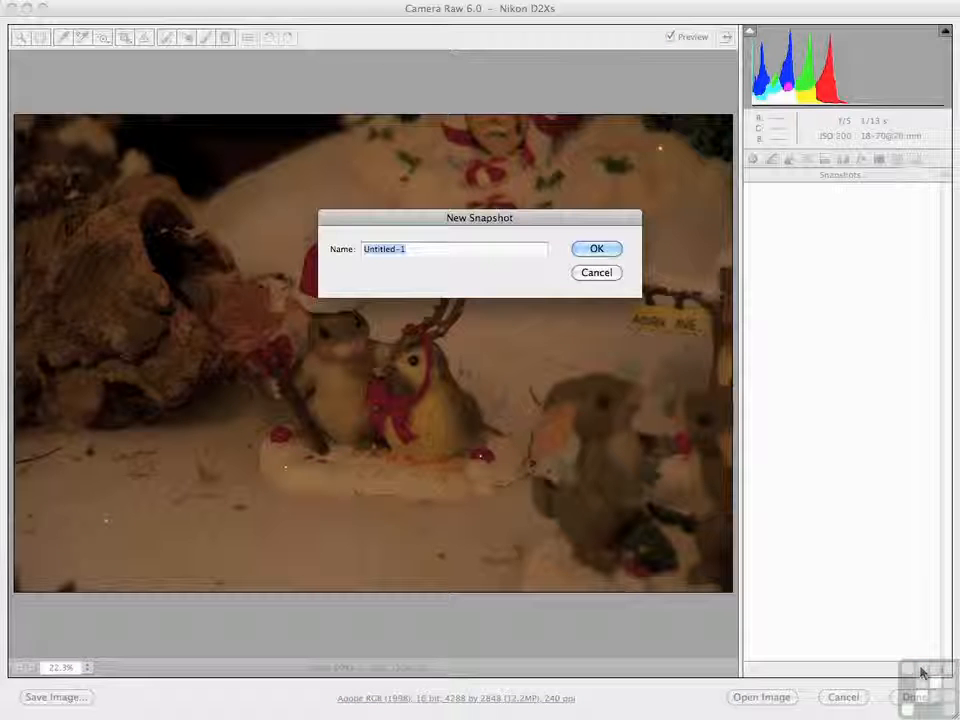
pyautogui.write('Basic')
pyautogui.press('Return')
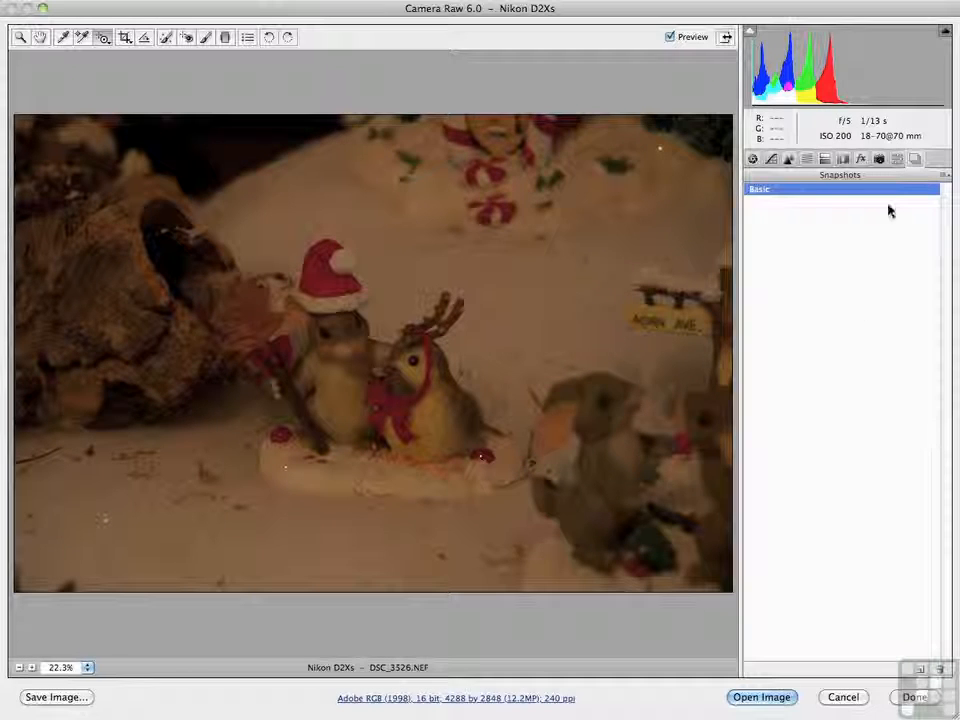
# - Apply a Highlight Priority post-crop vignette with Amount +77, Midpoint 63, Roundness -34 and Feather 72
pyautogui.click(894, 161)
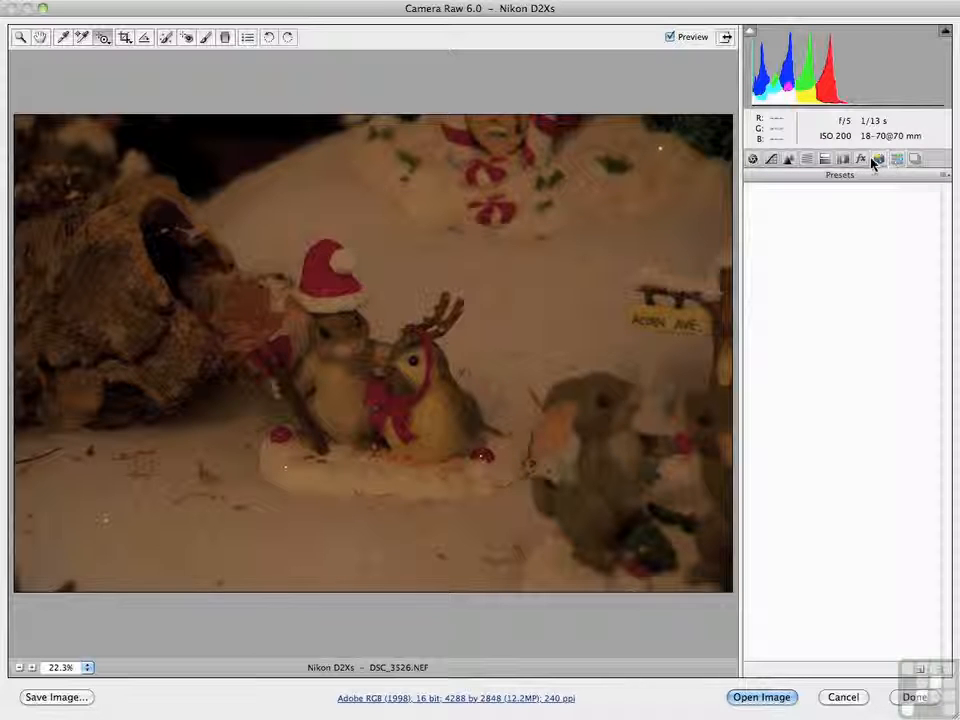
pyautogui.click(877, 160)
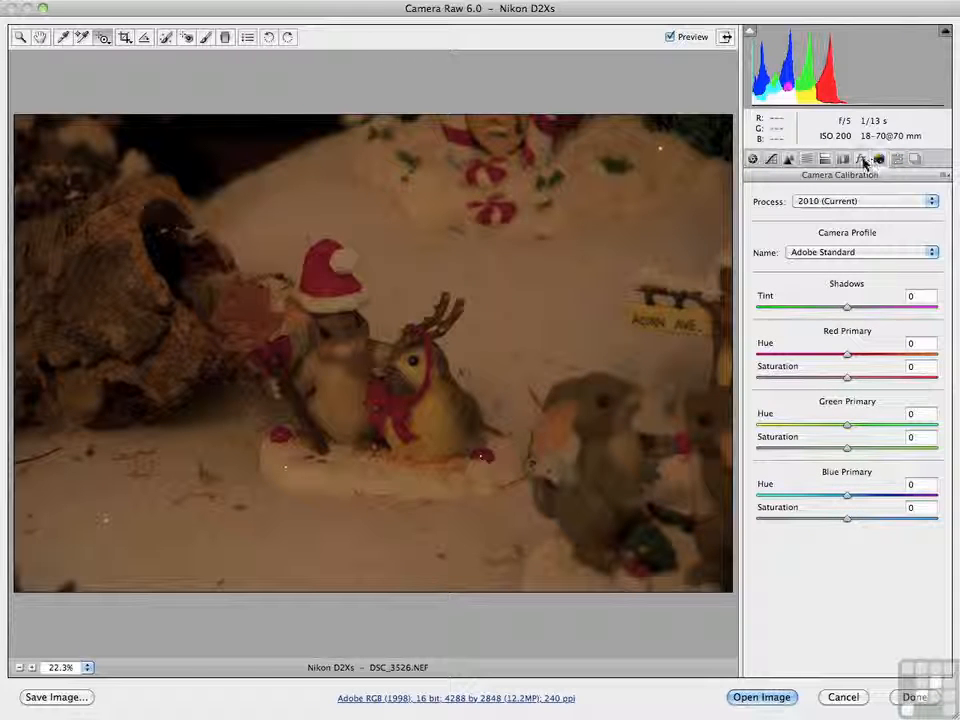
pyautogui.click(860, 160)
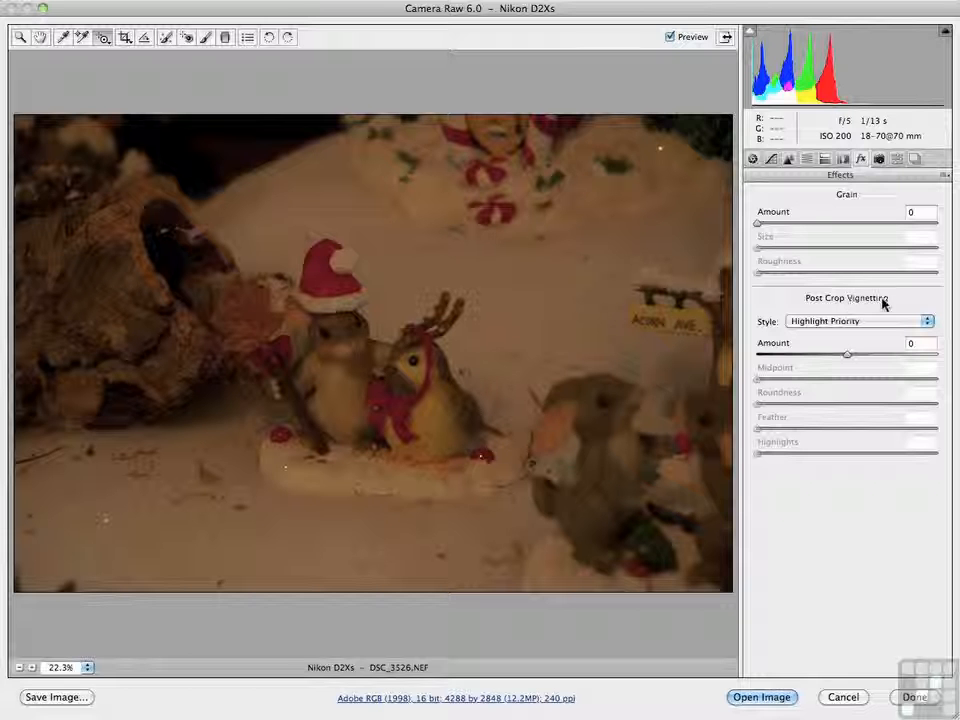
pyautogui.moveTo(849, 358); pyautogui.dragTo(917, 362)
pyautogui.moveTo(848, 380); pyautogui.dragTo(885, 431)
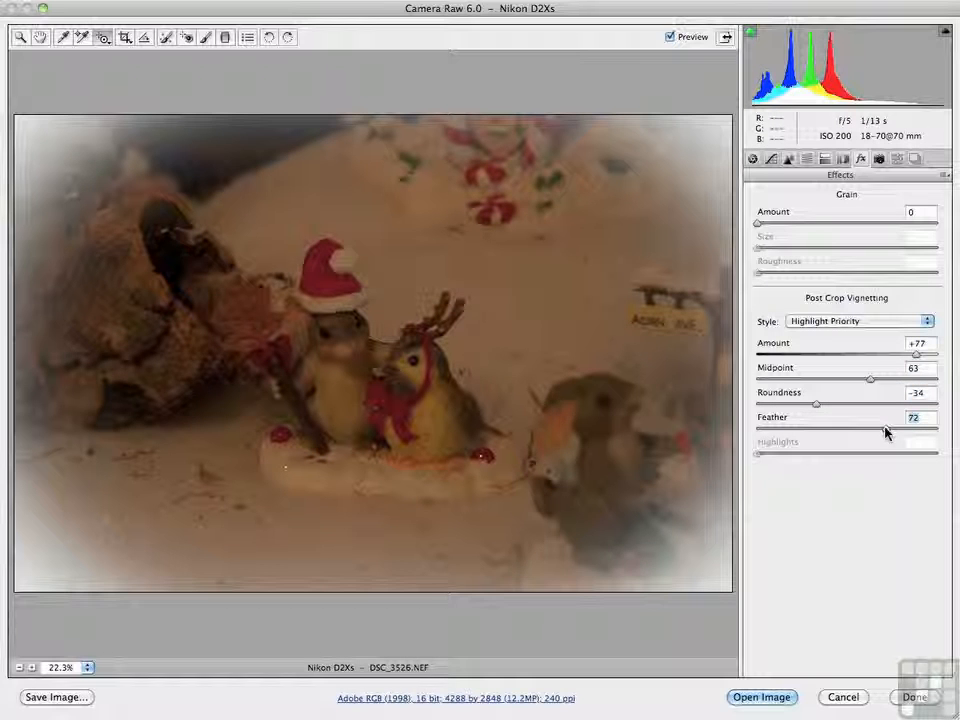
# - Save the current image settings as a new snapshot named Vignette
pyautogui.click(915, 158)
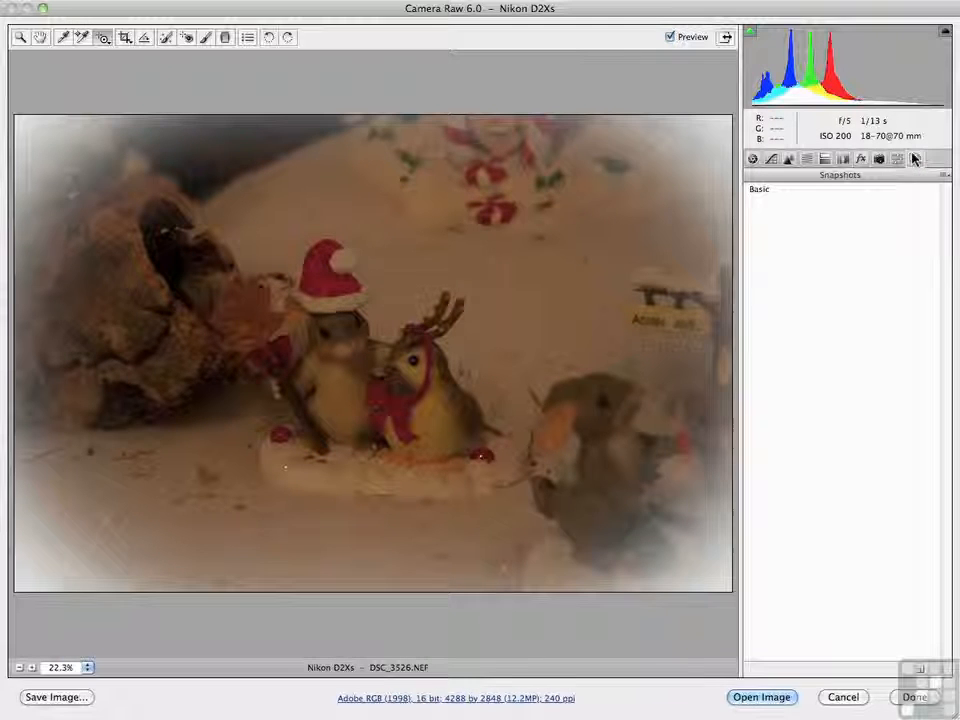
pyautogui.click(920, 670)
pyautogui.write('Vignette')
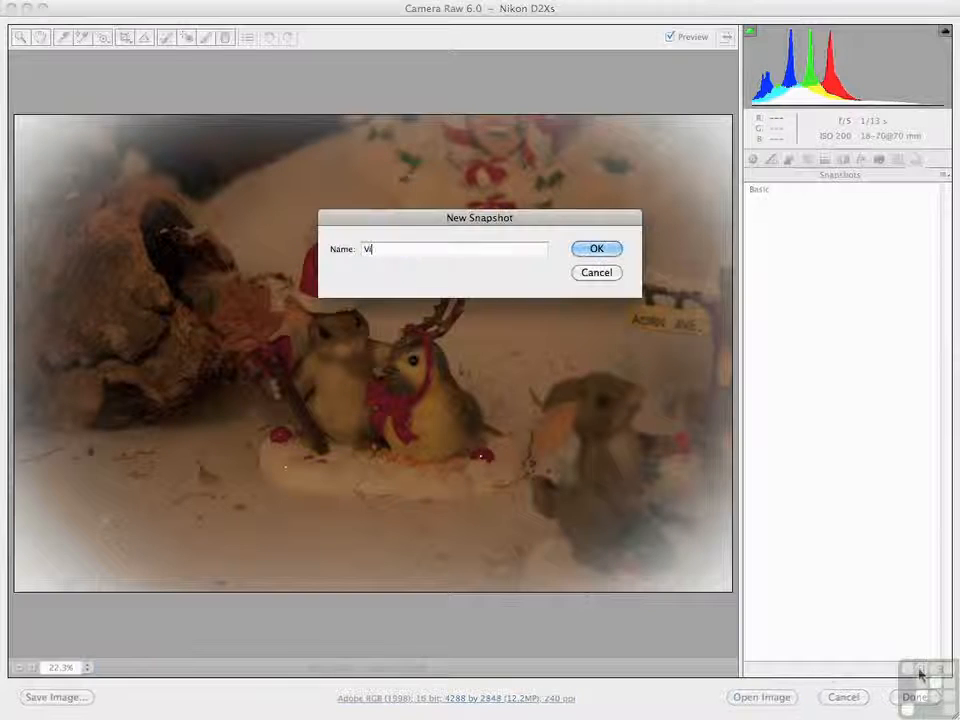
pyautogui.press('Return')
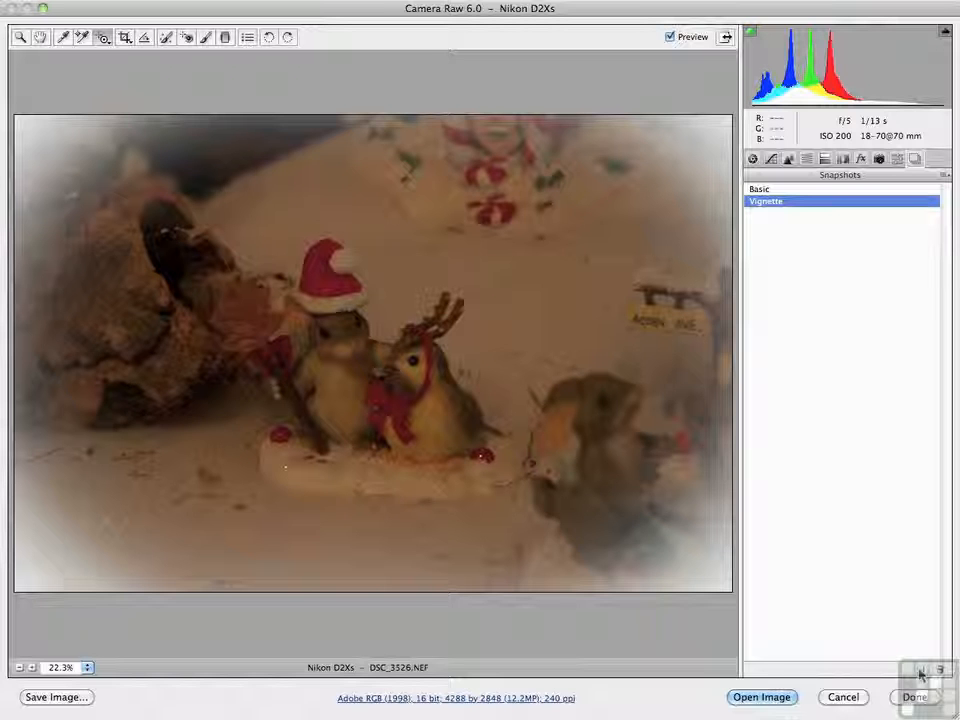
# - Compare the Basic and Vignette snapshots, leave Vignette applied, and close the raw image keeping its settings
pyautogui.click(757, 190)
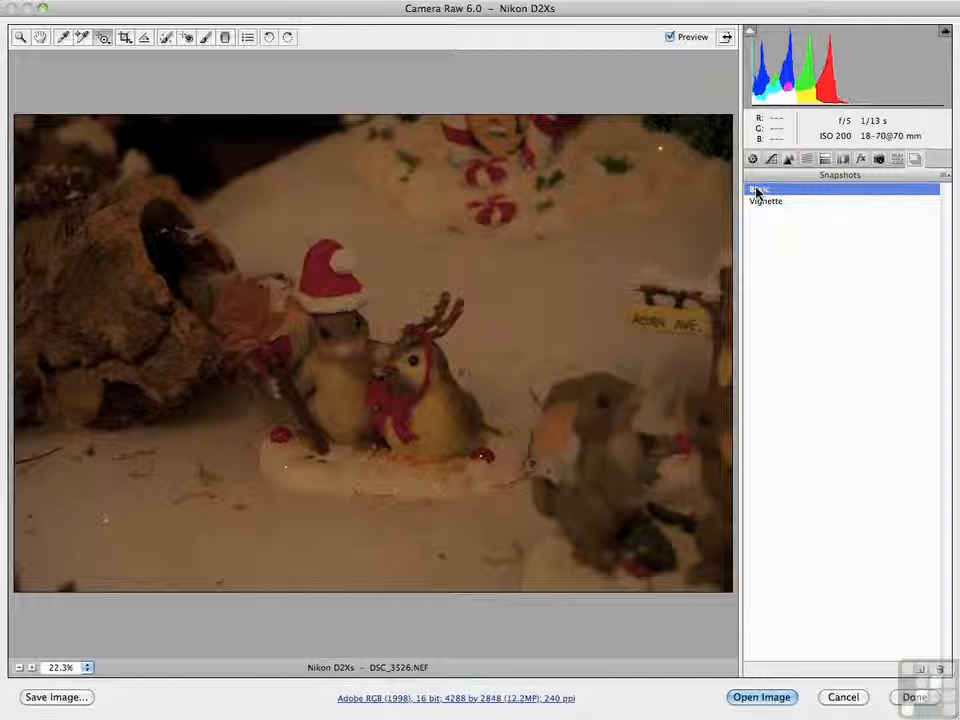
pyautogui.click(759, 203)
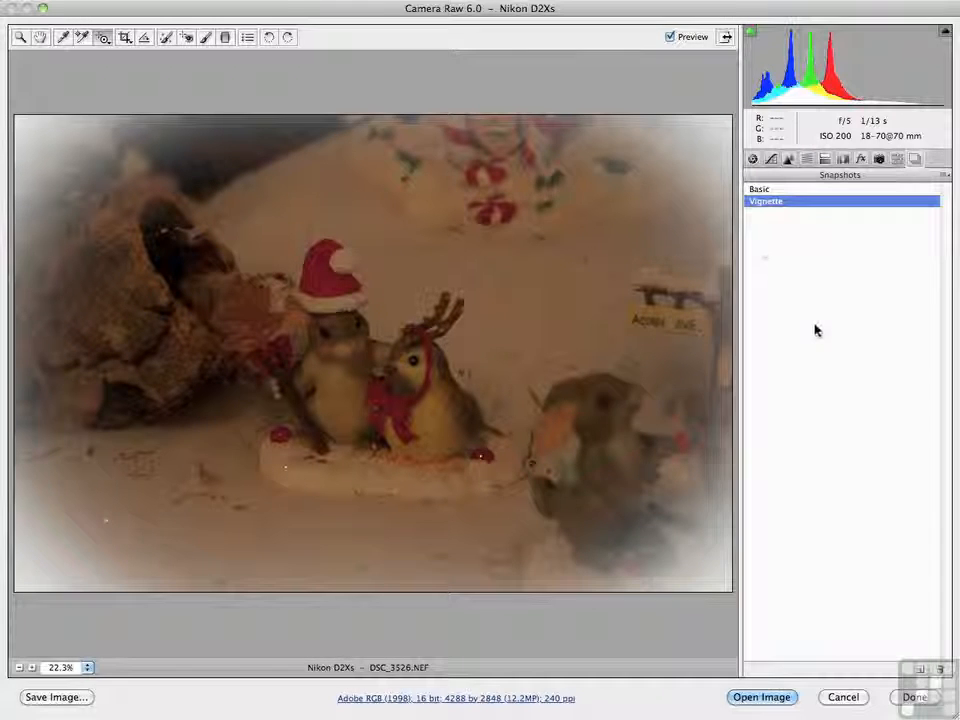
pyautogui.click(768, 700)
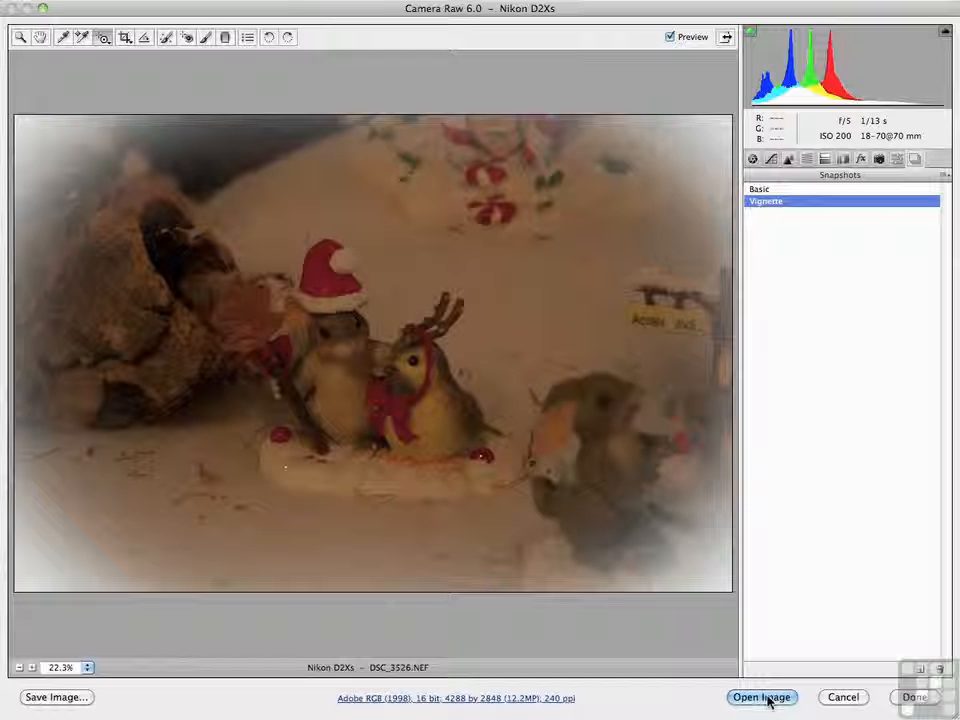
pyautogui.click(915, 699)
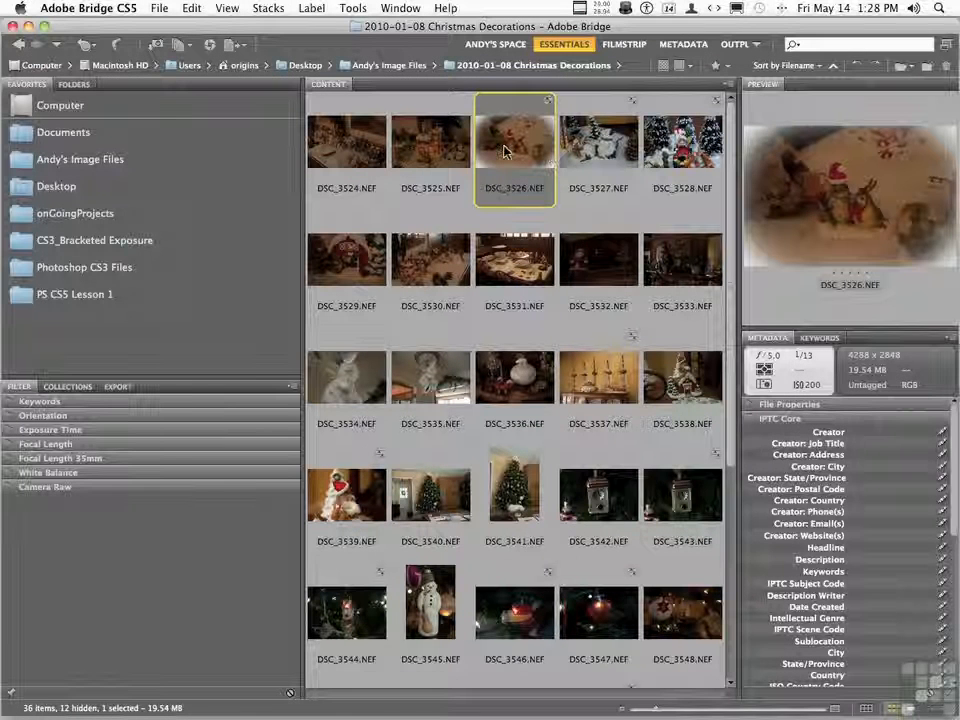
# - Reopen DSC_3526.NEF in Camera Raw, check its stored snapshots, and return to Adobe Bridge
pyautogui.click(548, 105)
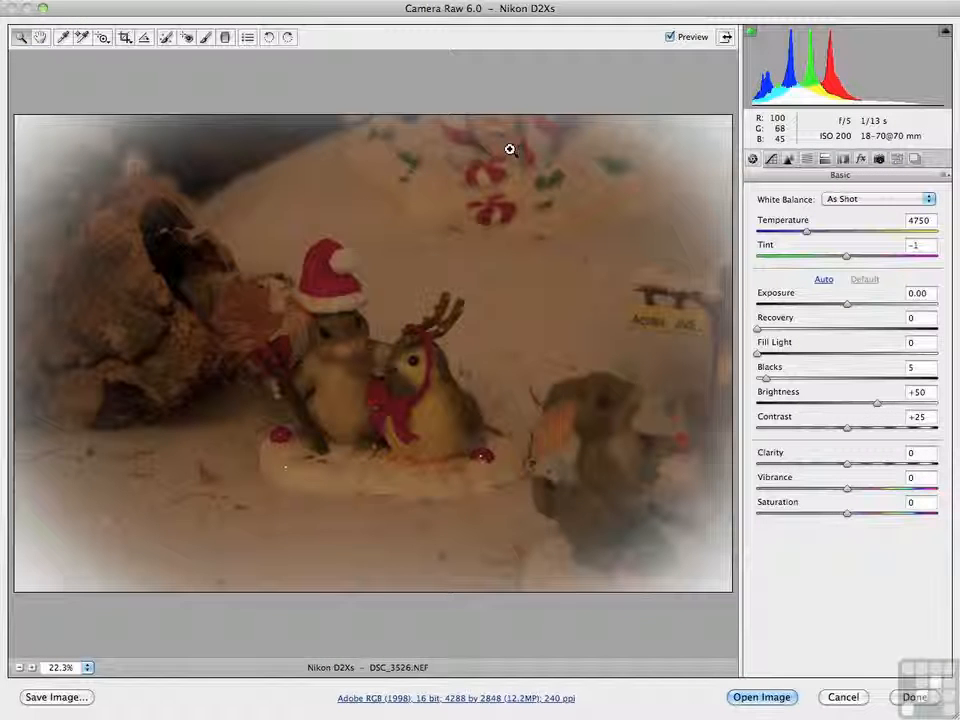
pyautogui.click(913, 160)
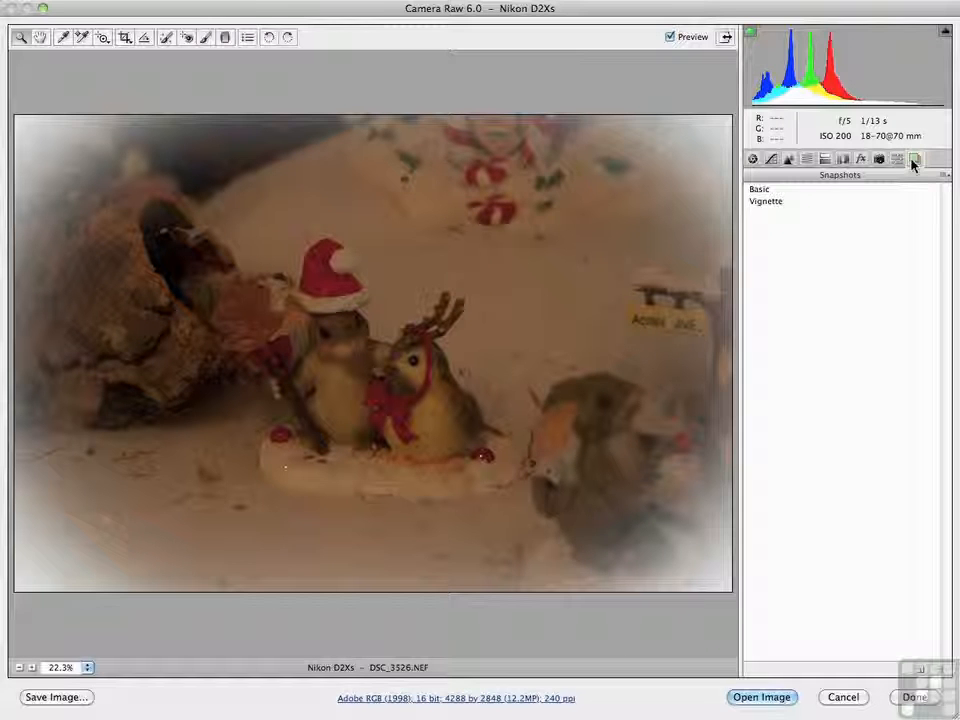
pyautogui.click(913, 698)
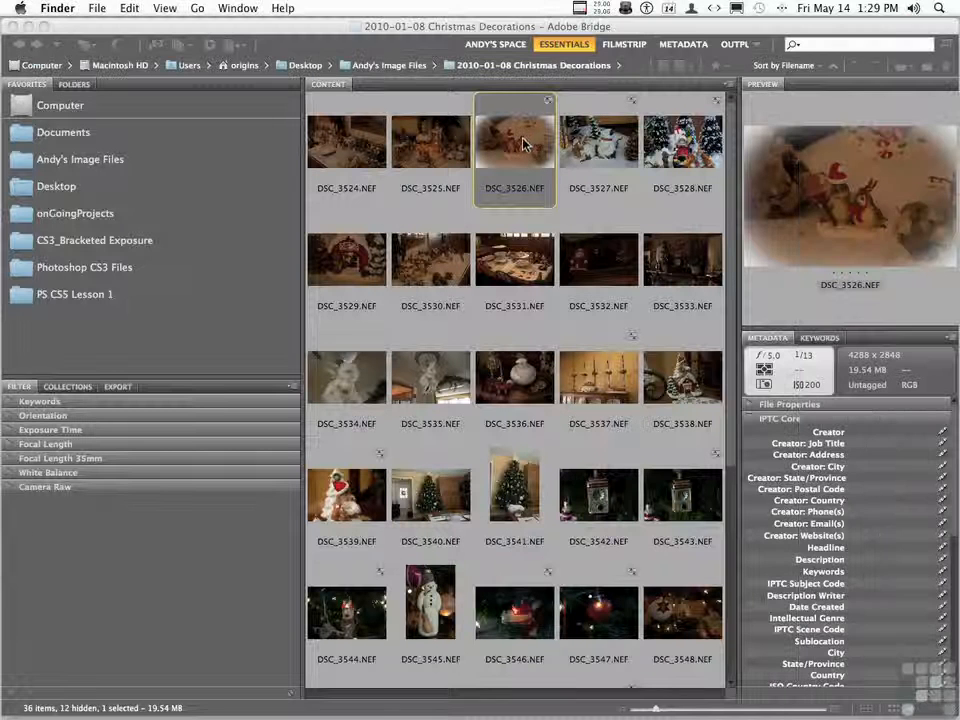
# - Reveal DSC_3526.NEF in Finder
pyautogui.click(517, 148)
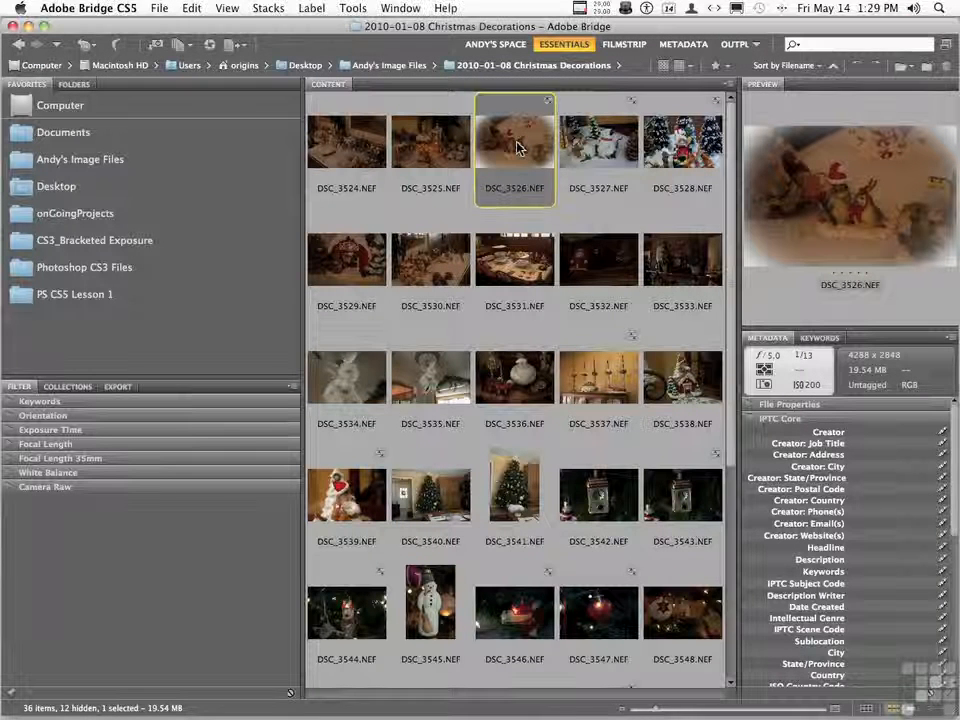
pyautogui.rightClick(517, 148)
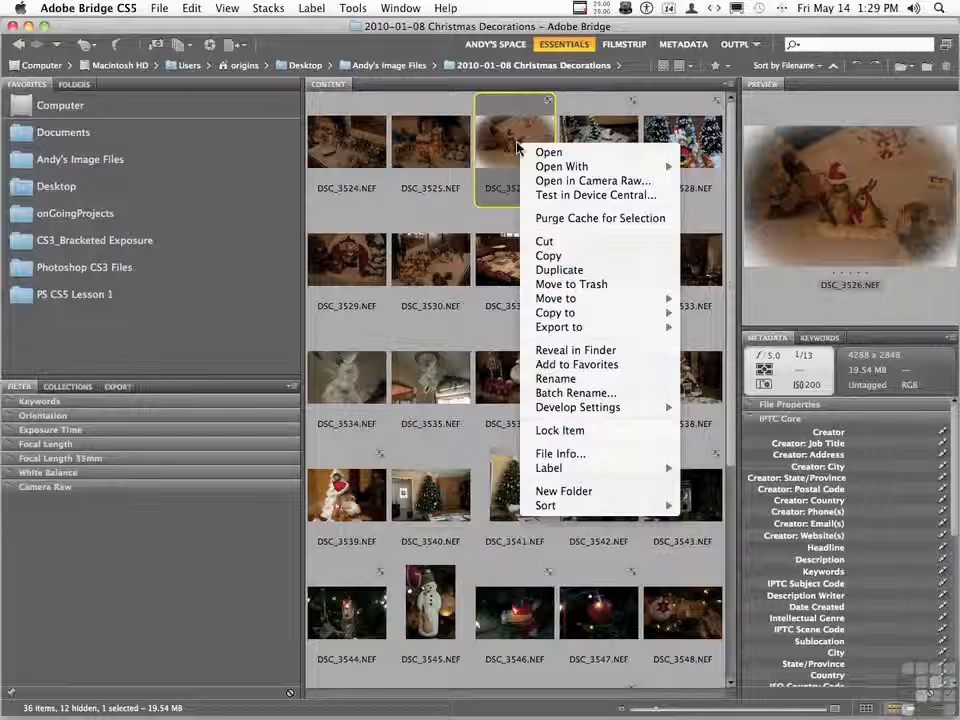
pyautogui.click(582, 351)
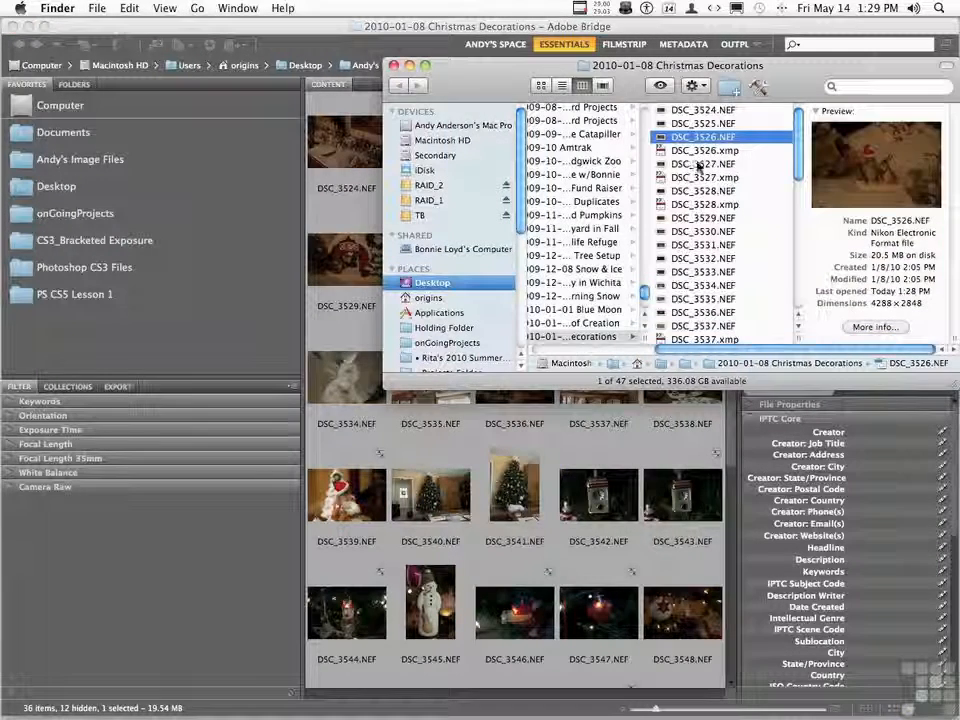
# - Move the sidecar file DSC_3526.xmp to the Trash and switch back to Adobe Bridge
pyautogui.click(685, 151)
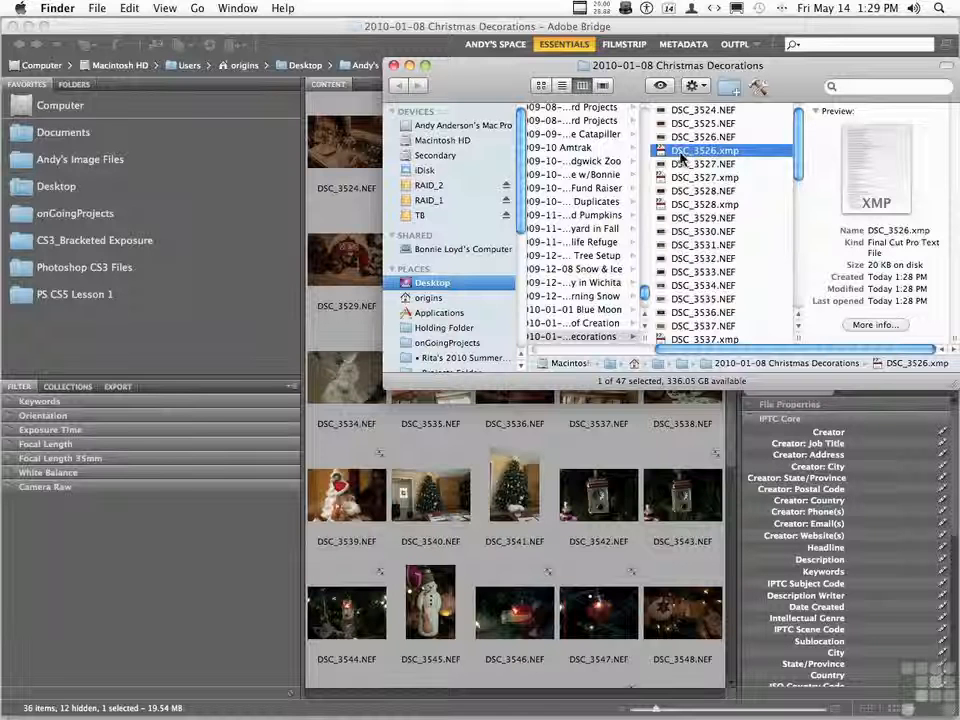
pyautogui.rightClick(680, 152)
pyautogui.click(716, 197)
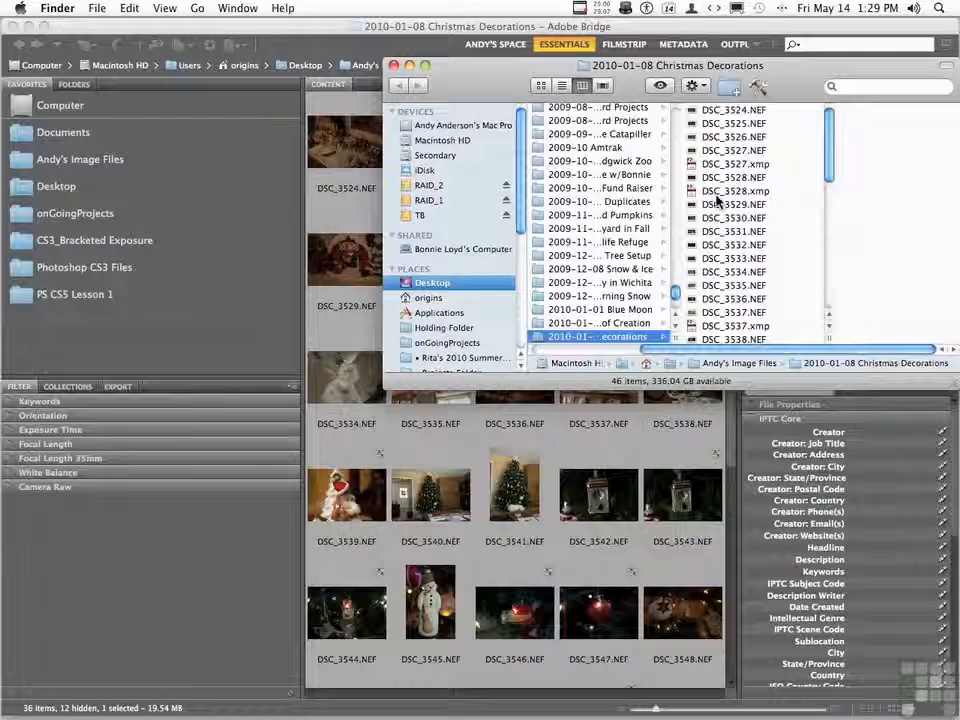
pyautogui.click(260, 197)
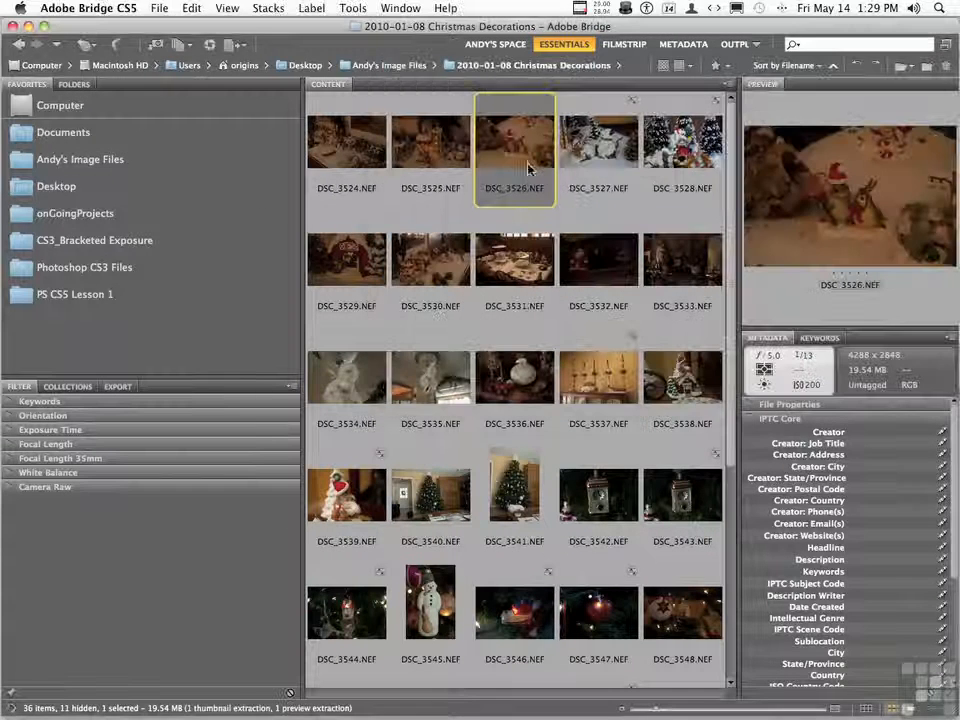